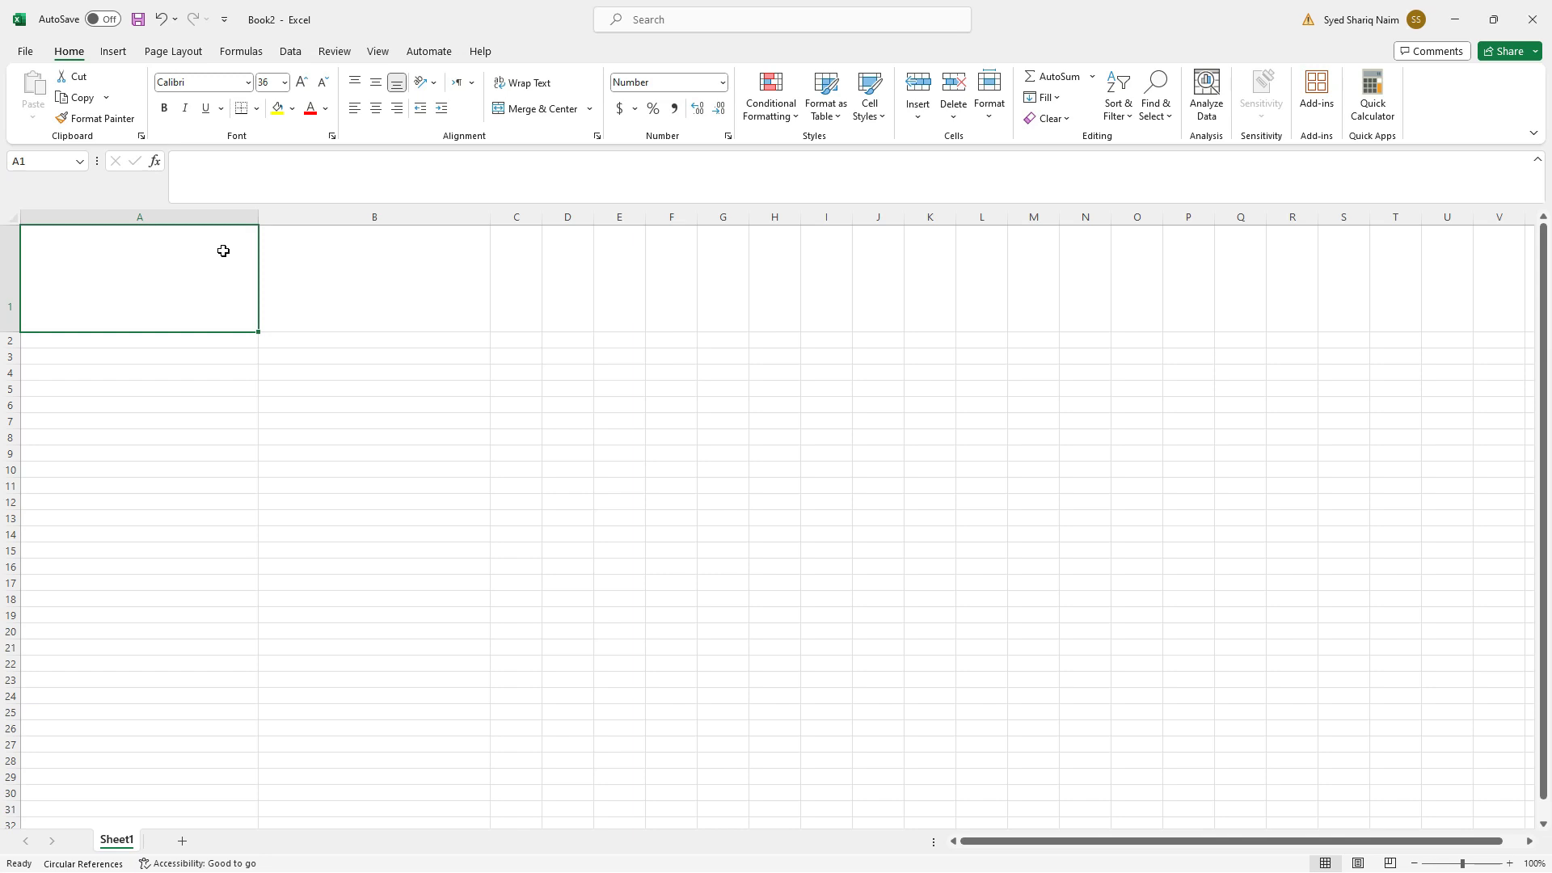
pyautogui.write('25421313453')
pyautogui.press('Tab')
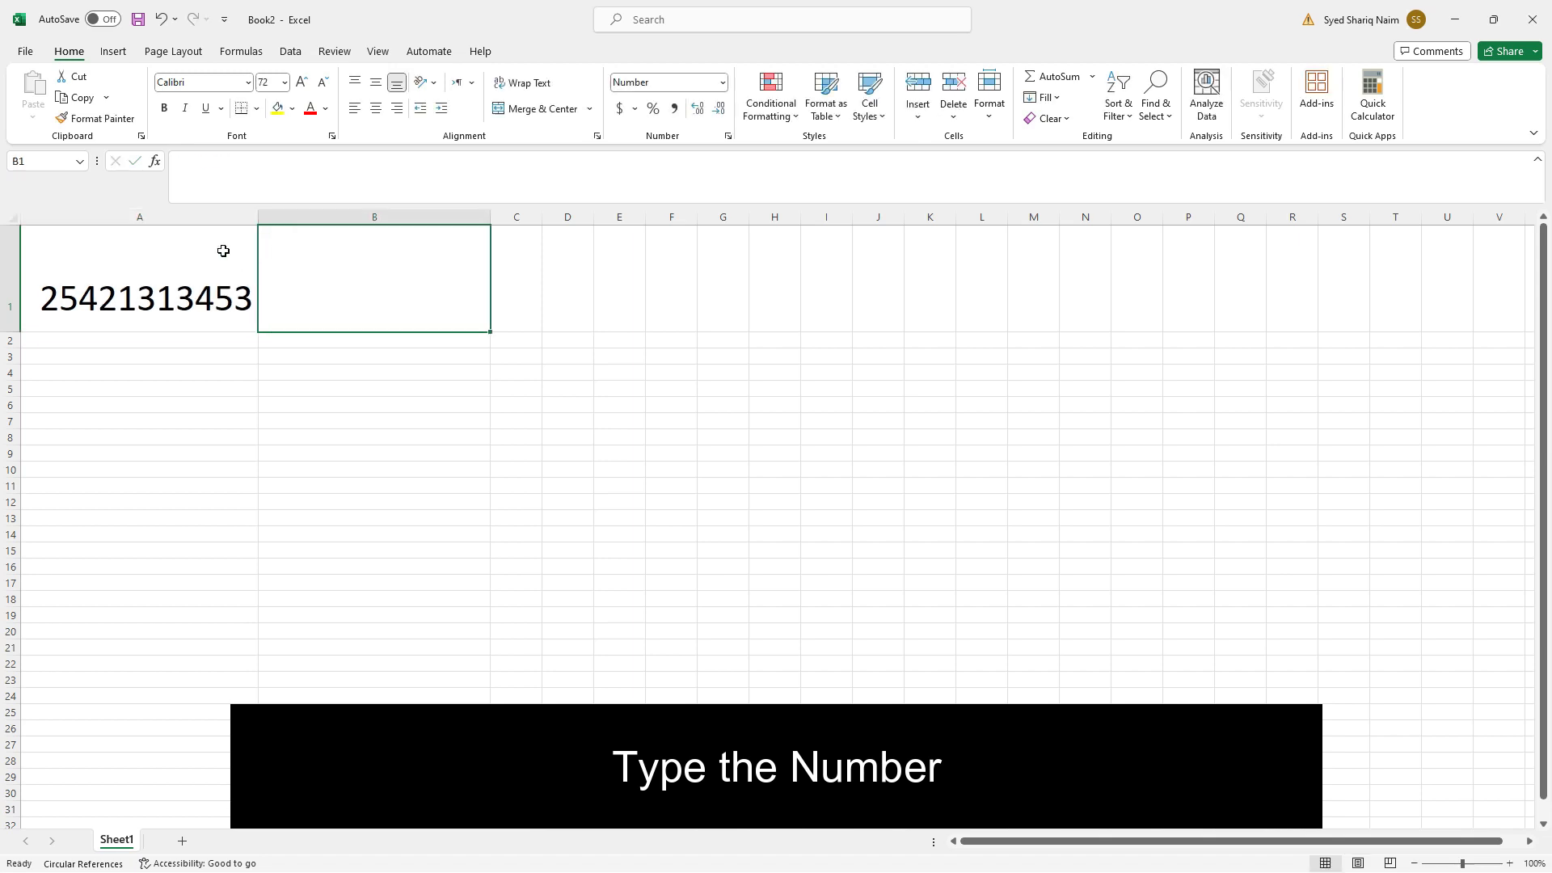
pyautogui.write('=')
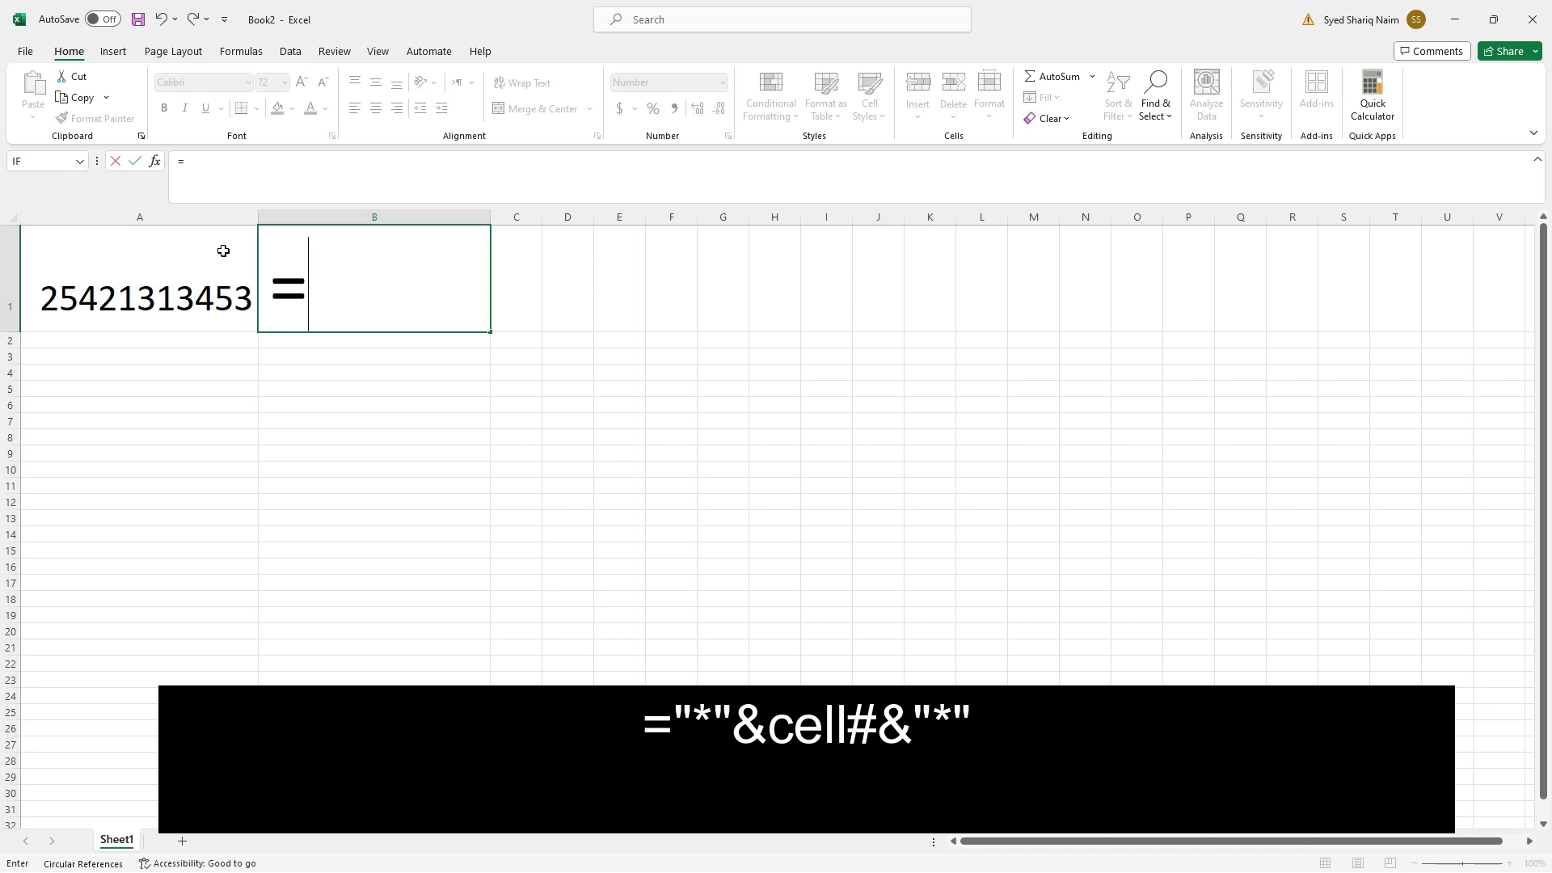
pyautogui.write('"*"')
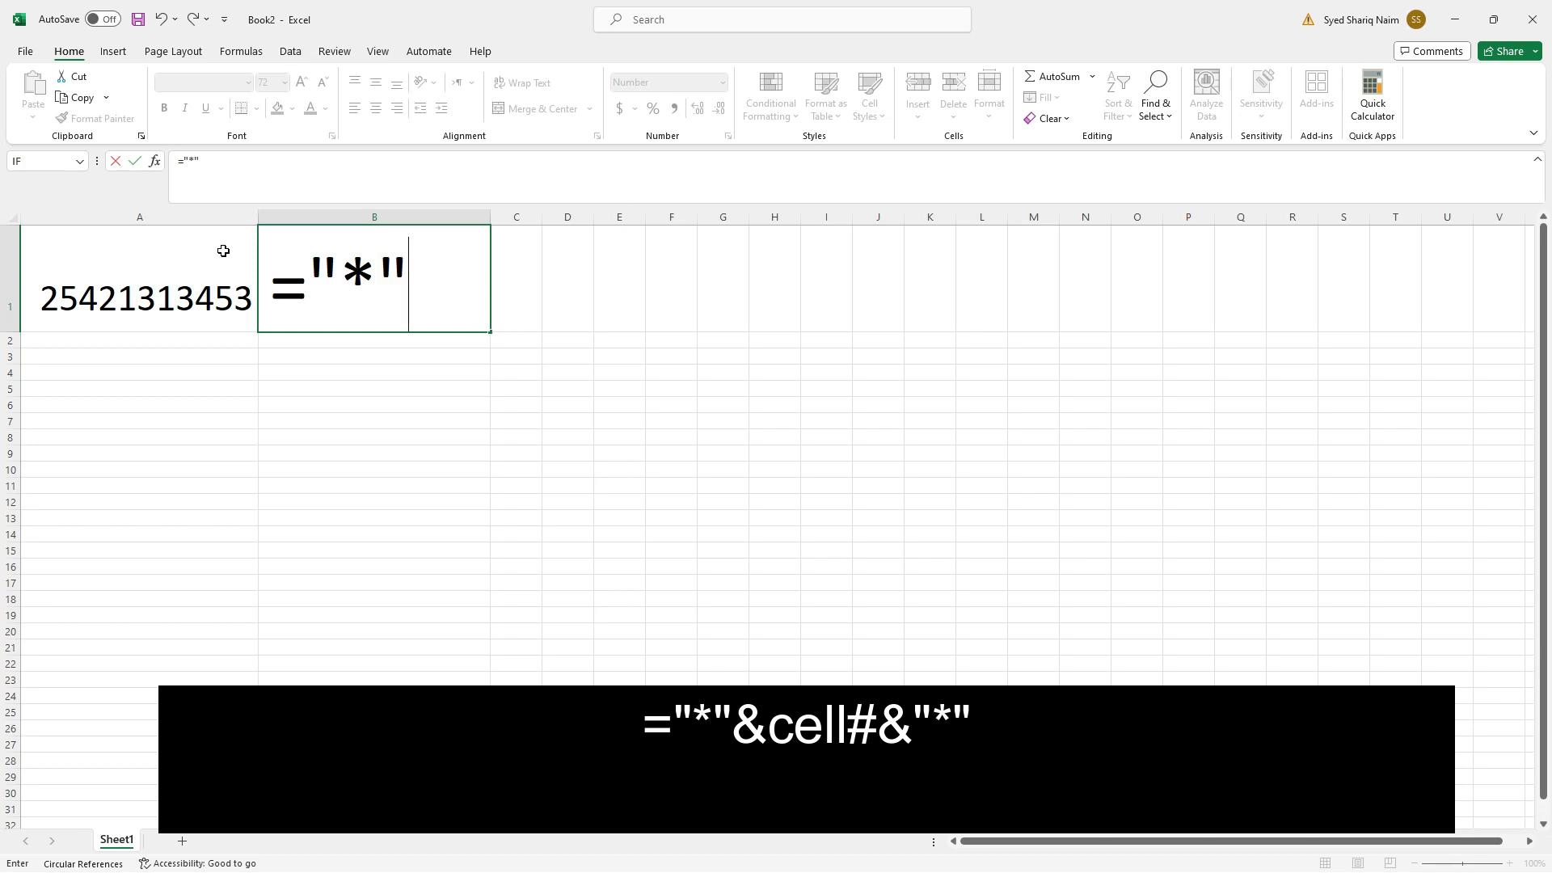
pyautogui.write('&')
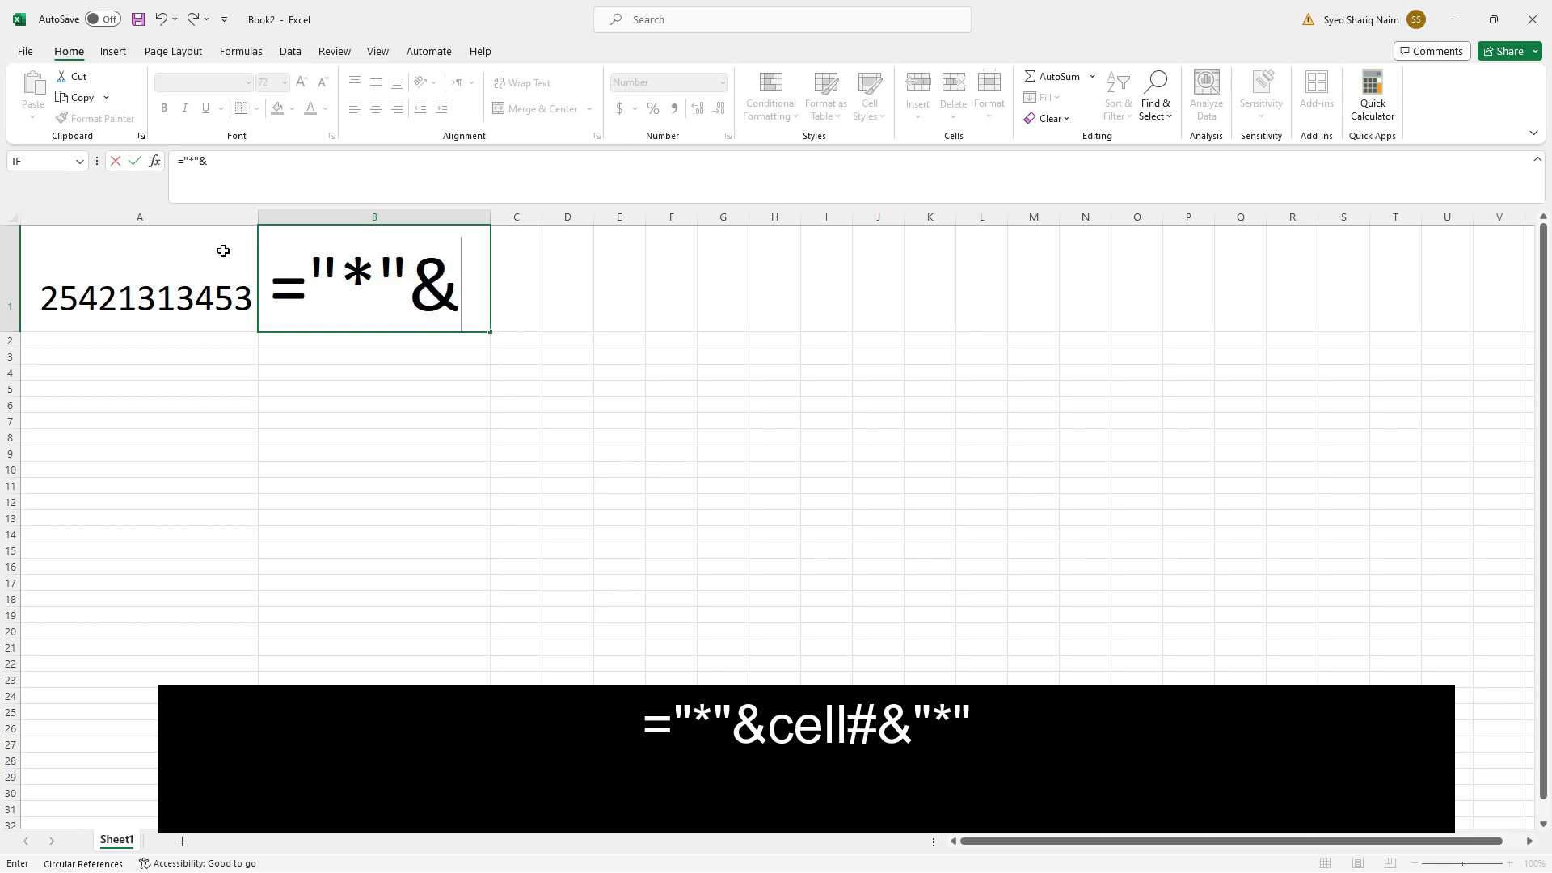
pyautogui.click(223, 251)
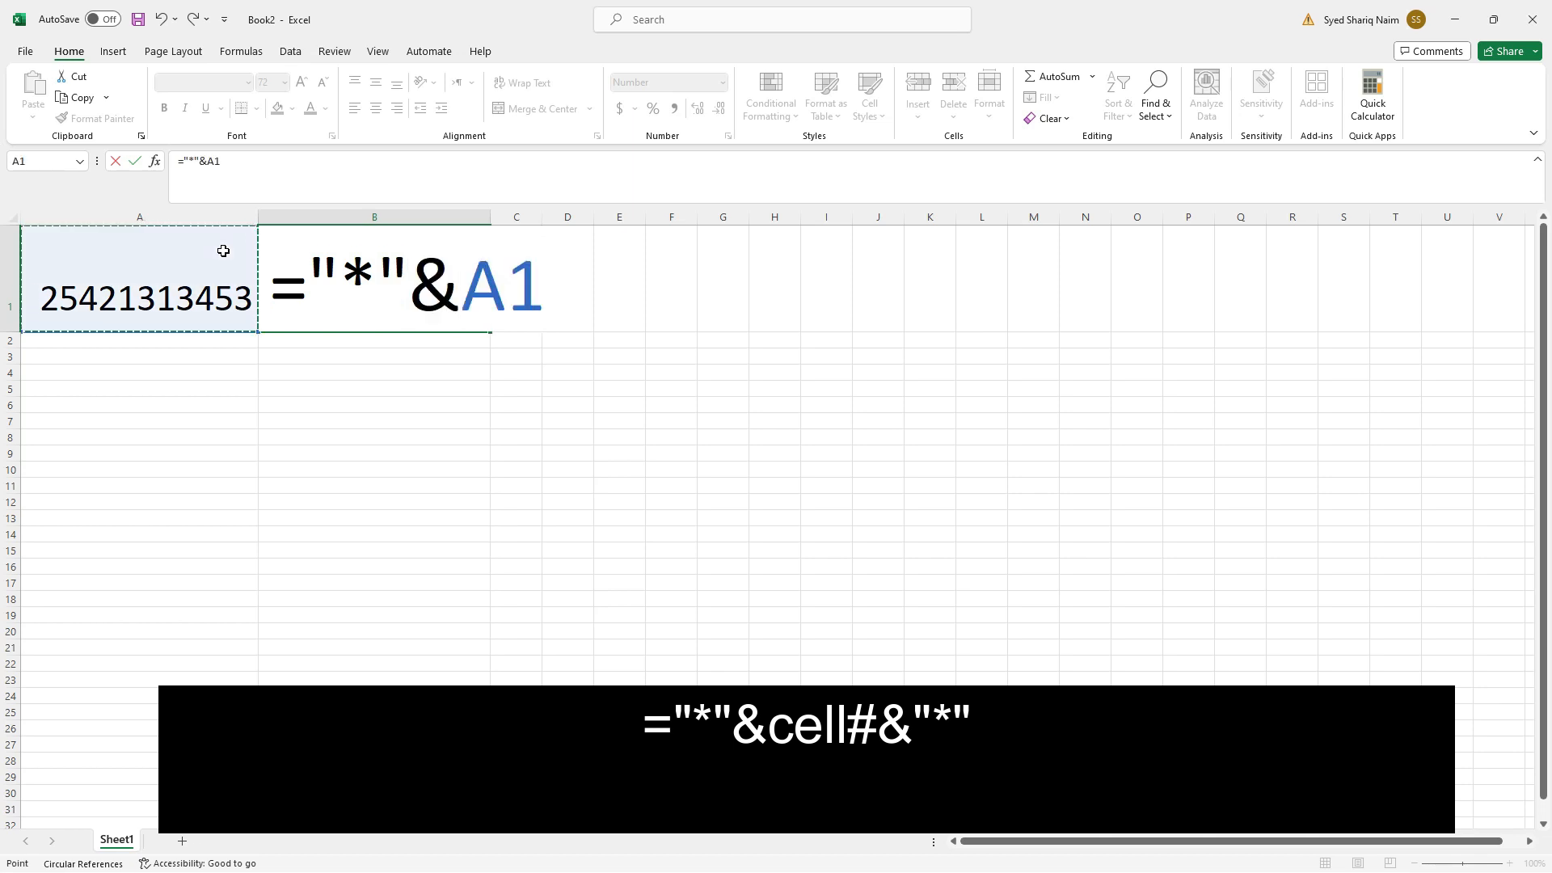
pyautogui.write('&')
pyautogui.write('"')
pyautogui.write('*"')
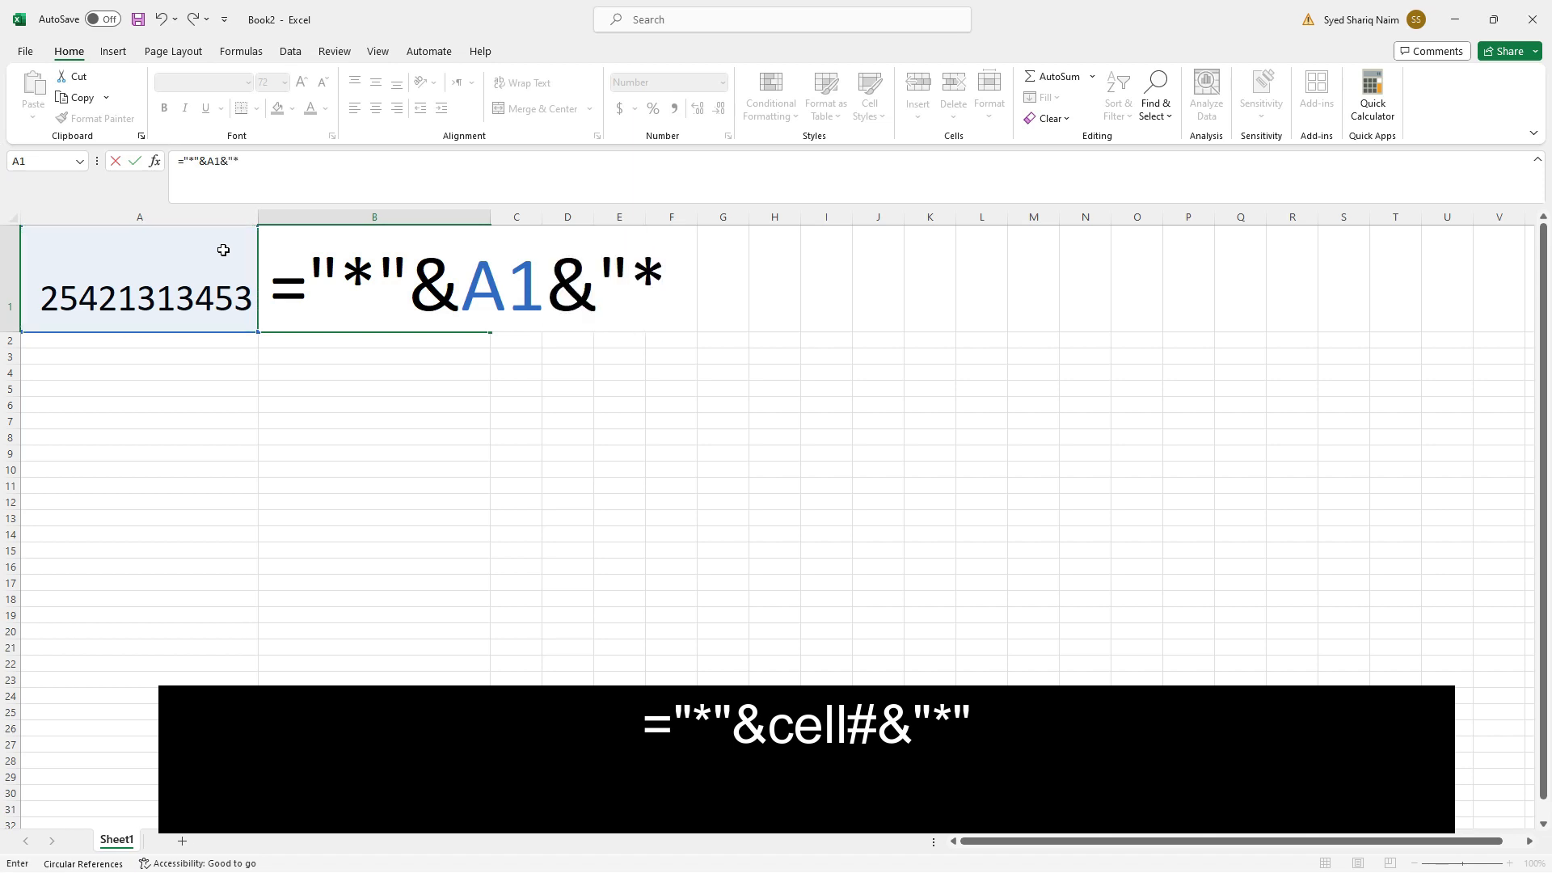
pyautogui.press('Return')
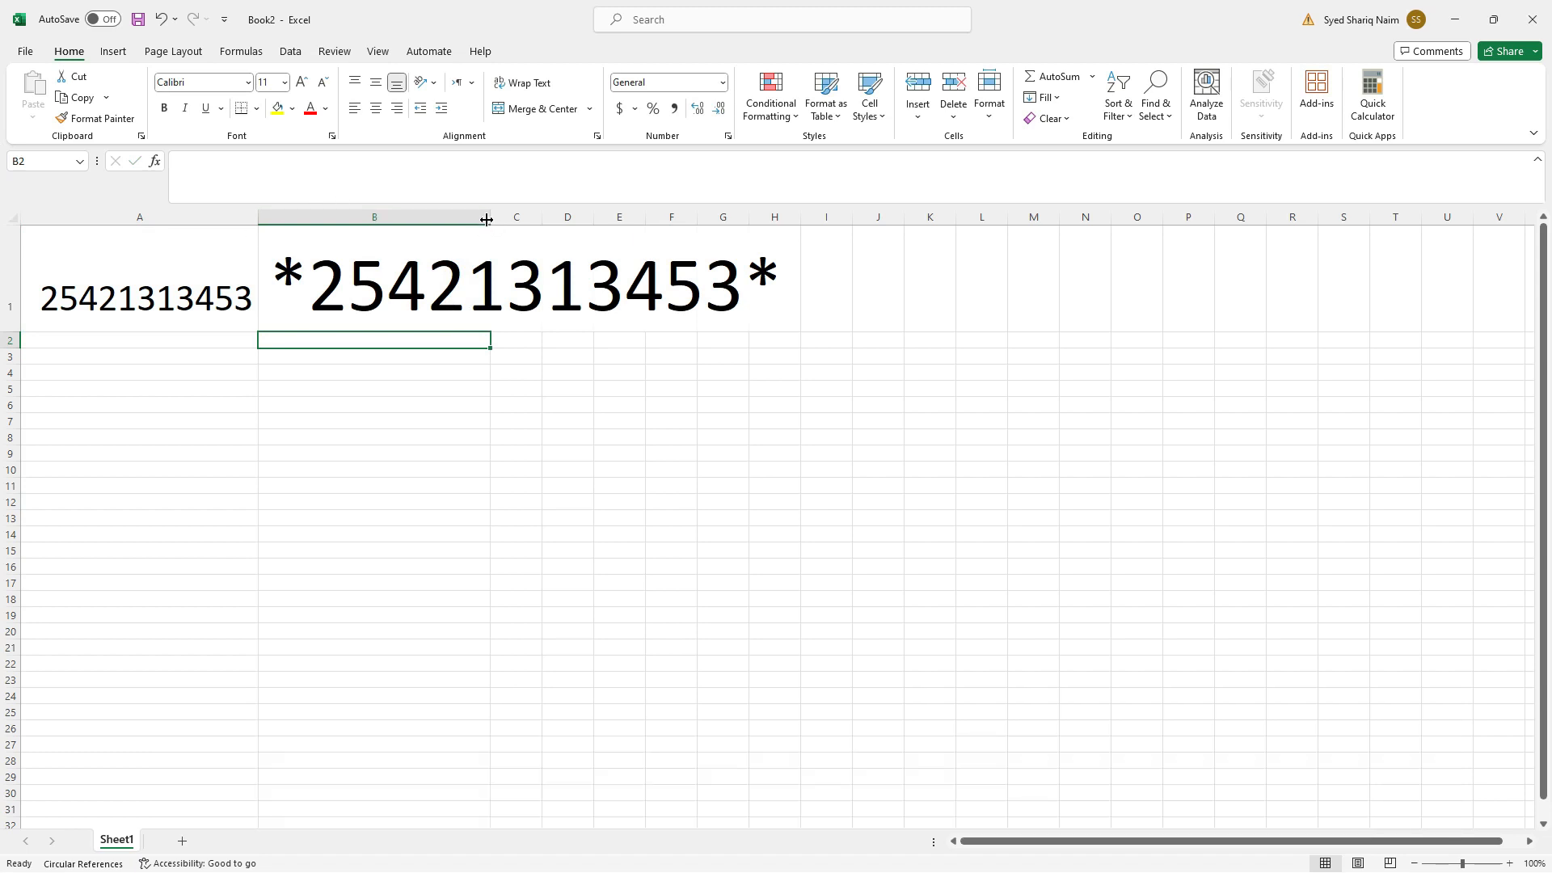
# Widen column B to fit the formula result and apply the New Barcode Font to cell B1
pyautogui.moveTo(491, 218); pyautogui.dragTo(803, 218)
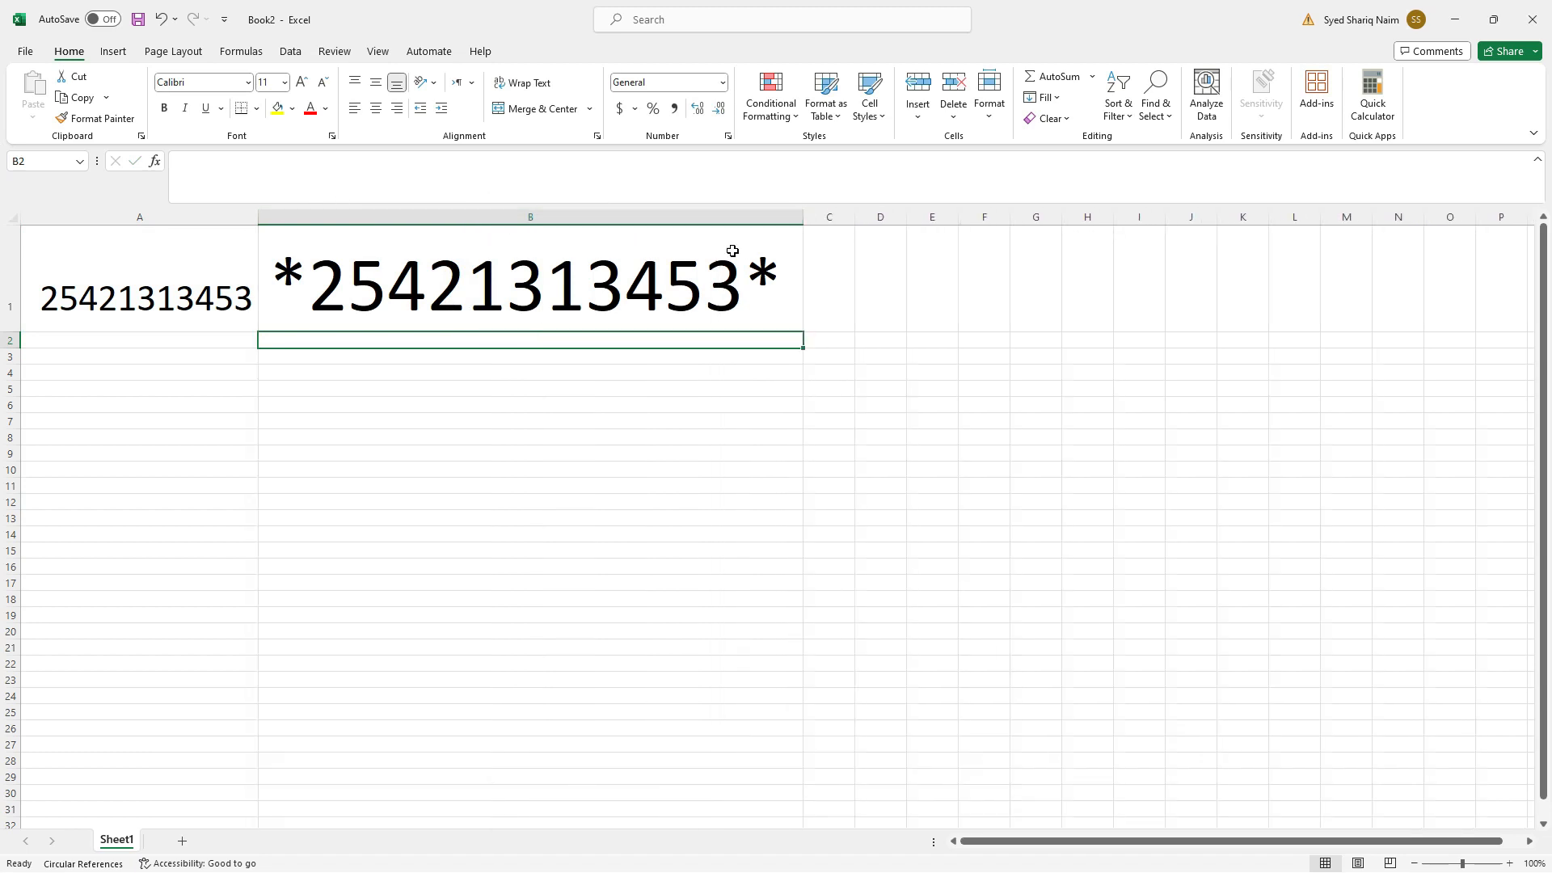
pyautogui.click(662, 279)
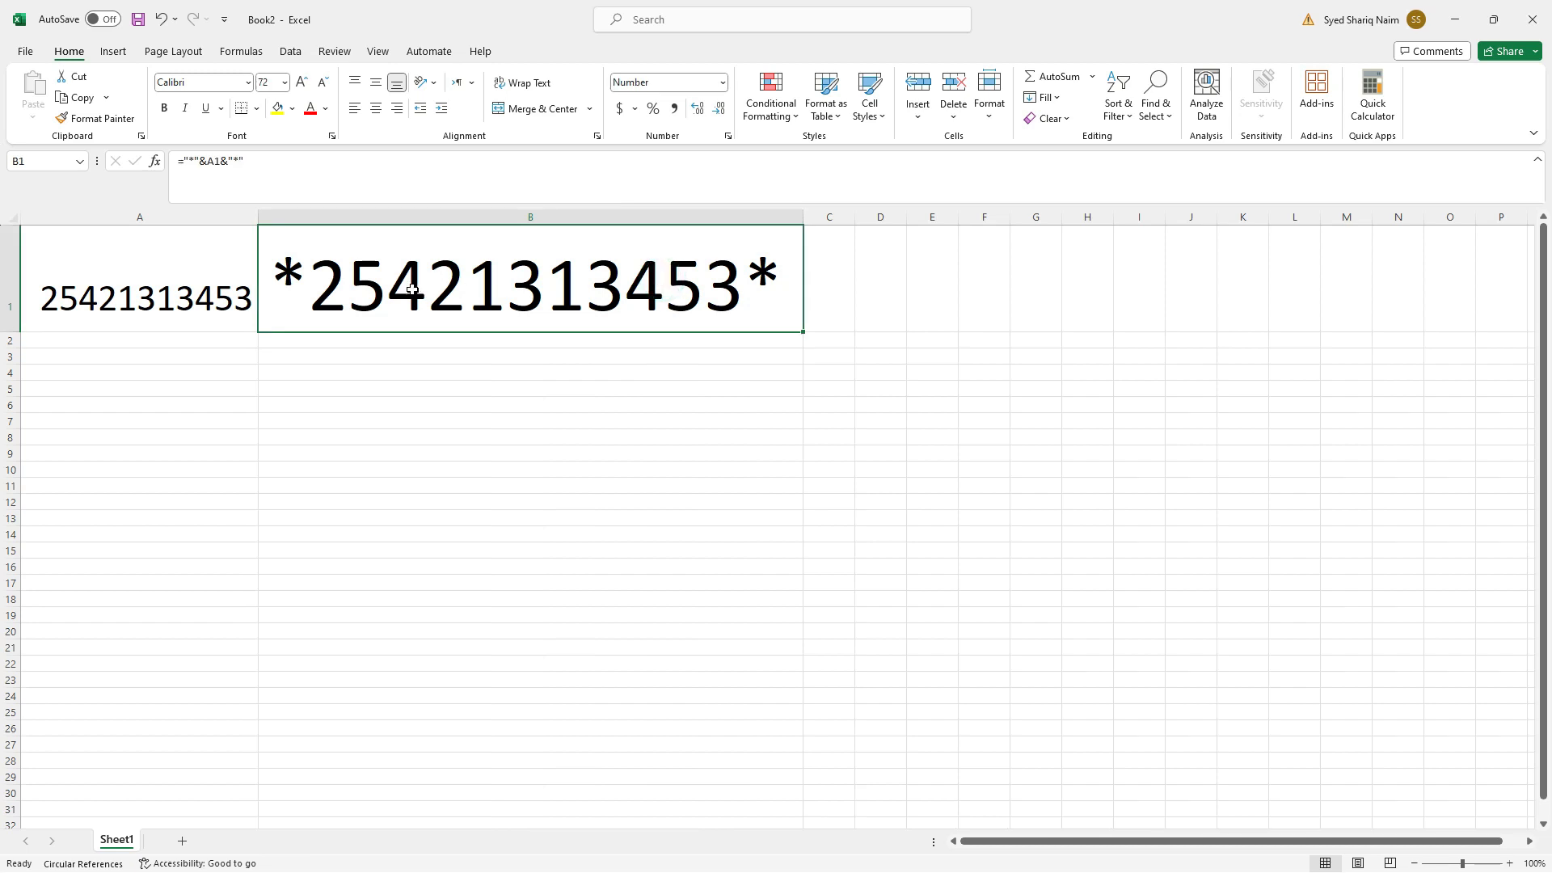
pyautogui.click(219, 88)
pyautogui.write('New')
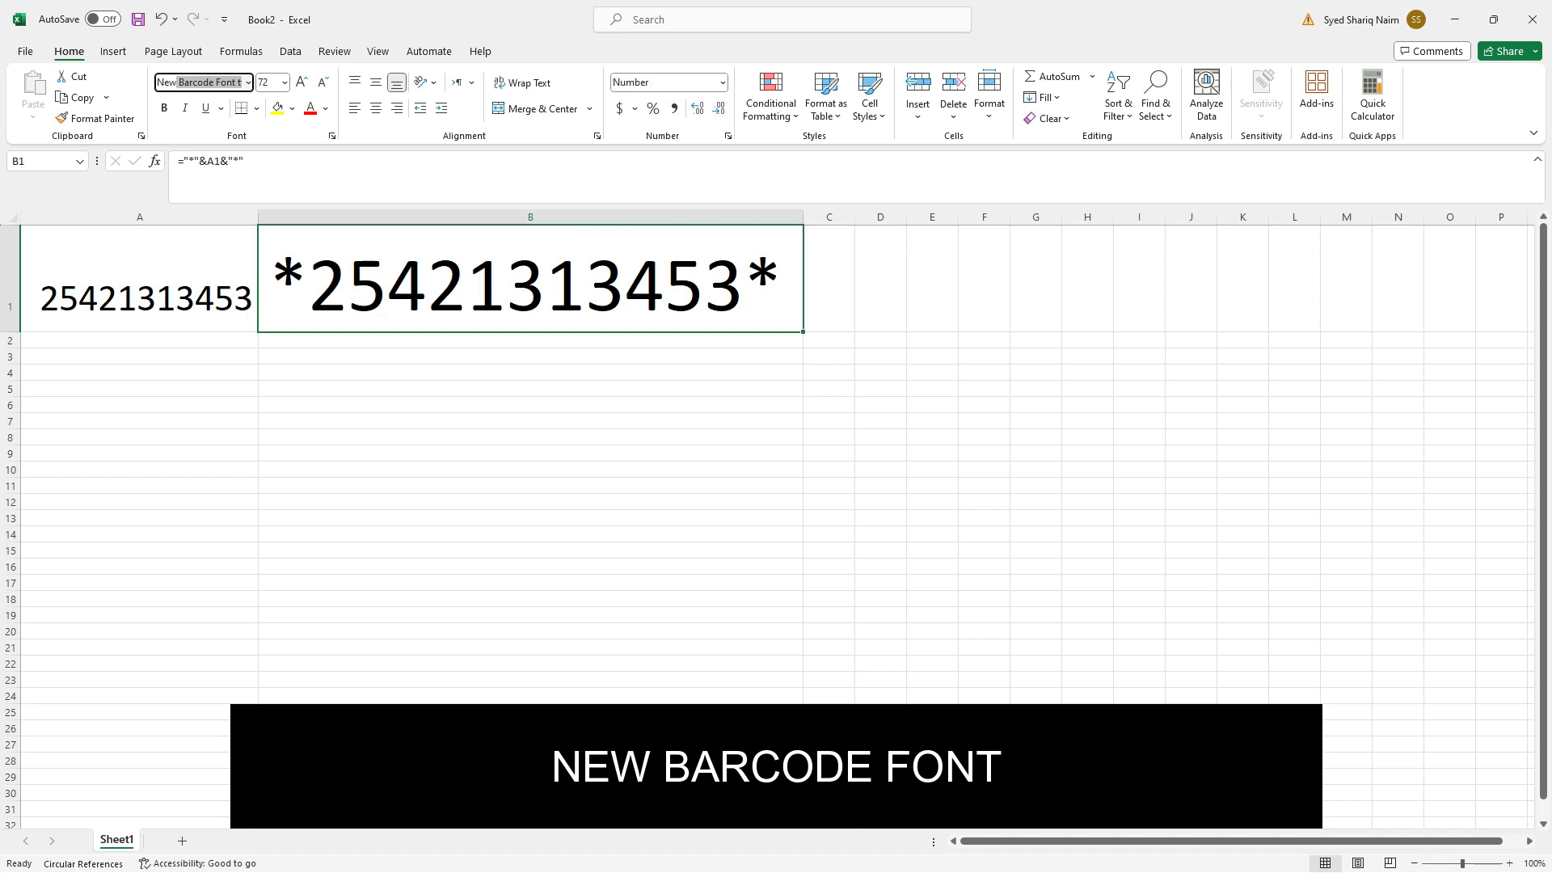
pyautogui.press('Return')
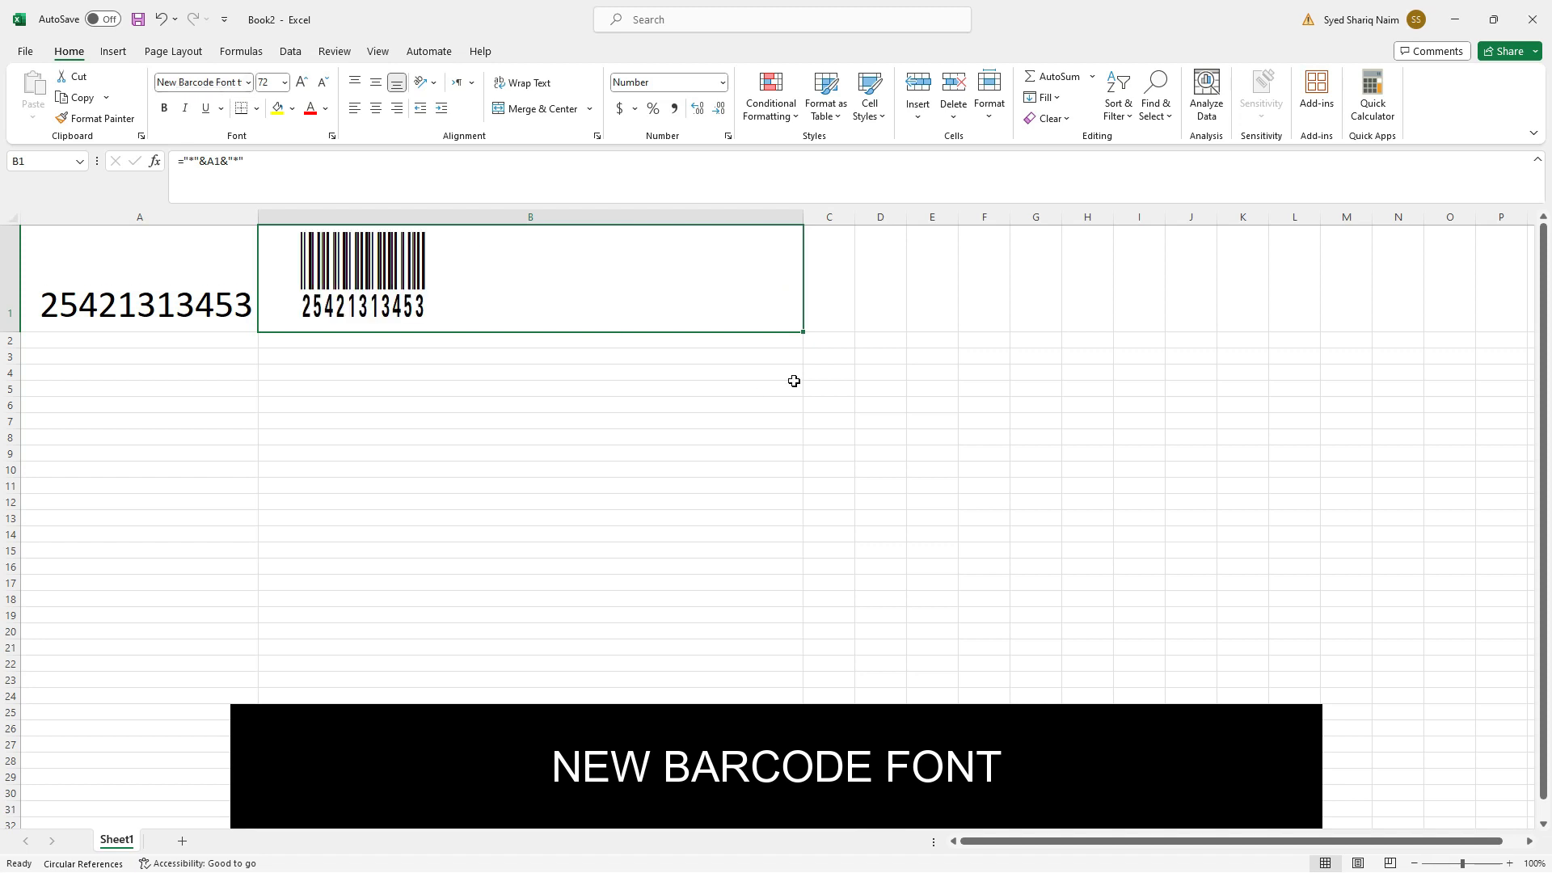
# Set the font size of cell B1 to 150 and increase row 1's height to fit the whole barcode
pyautogui.click(285, 82)
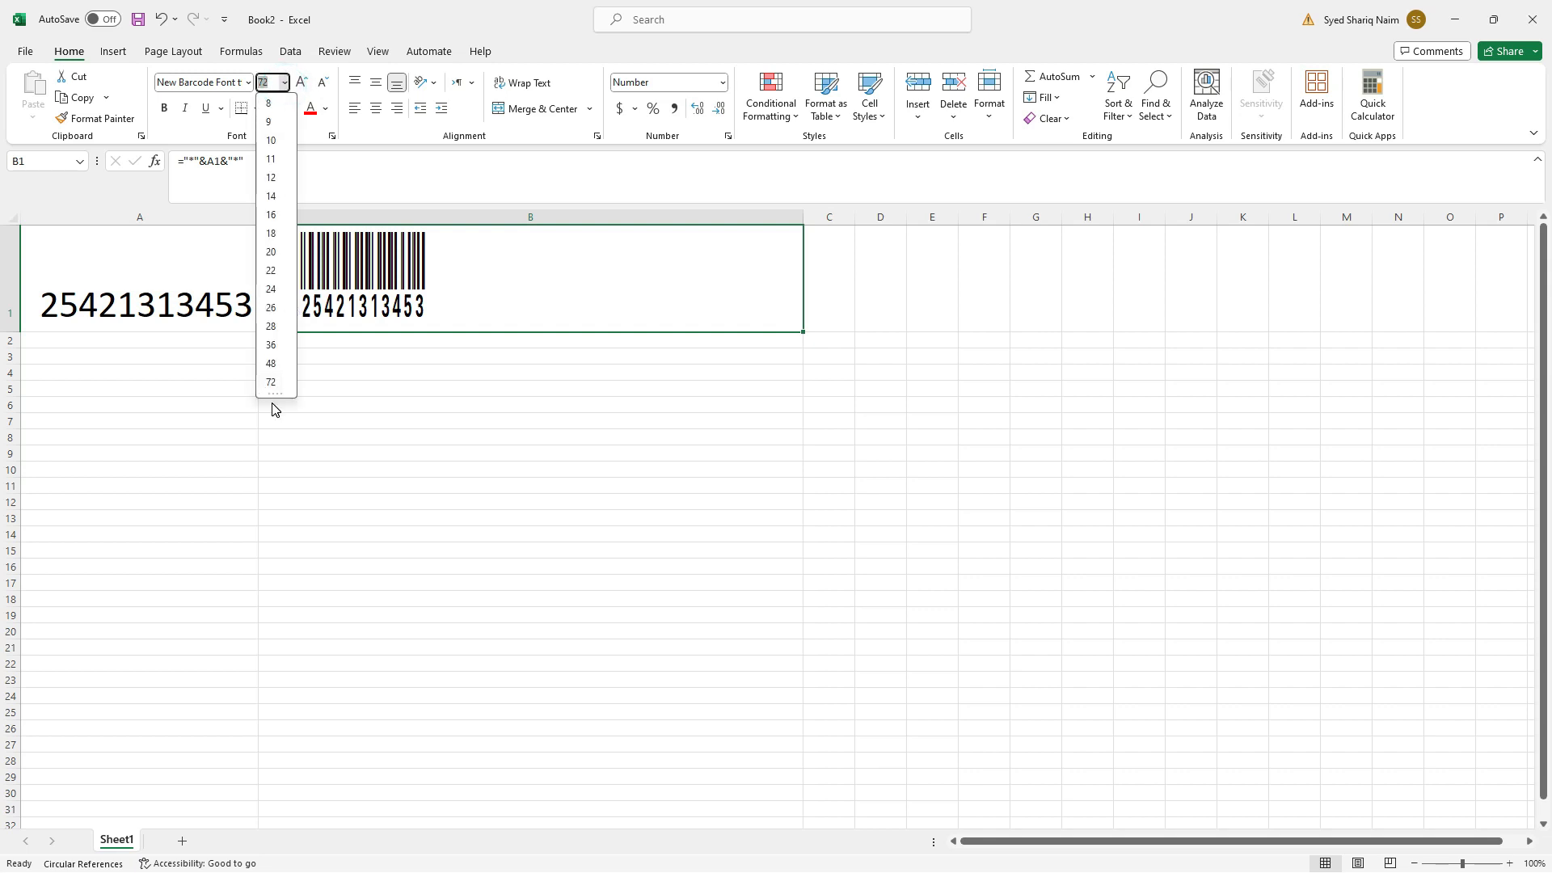
pyautogui.press('BackSpace')
pyautogui.write('150')
pyautogui.press('Return')
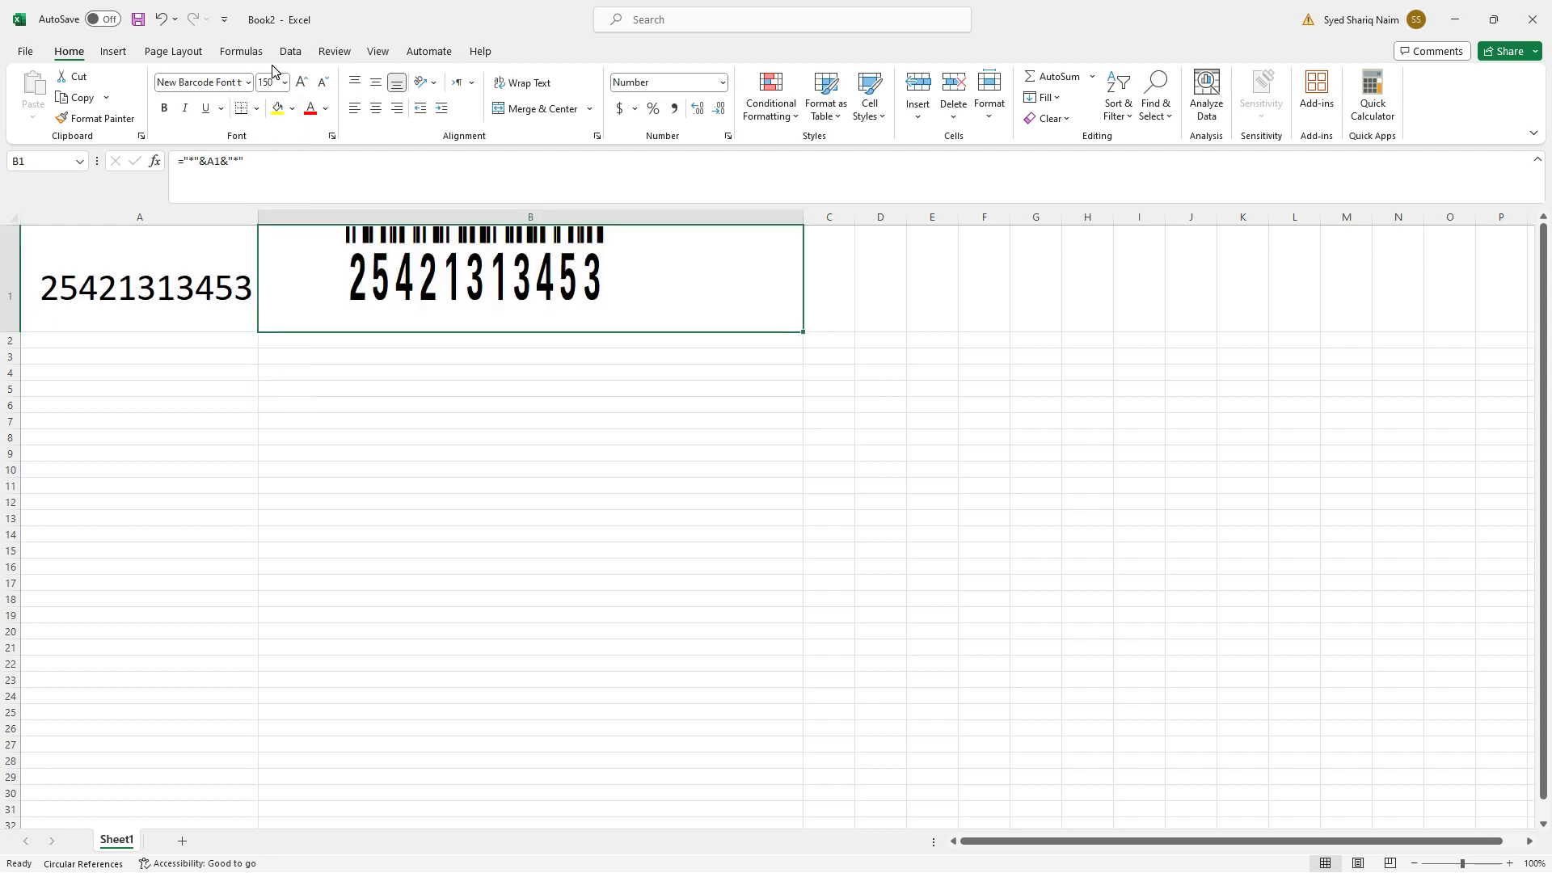
pyautogui.moveTo(21, 333); pyautogui.dragTo(16, 457)
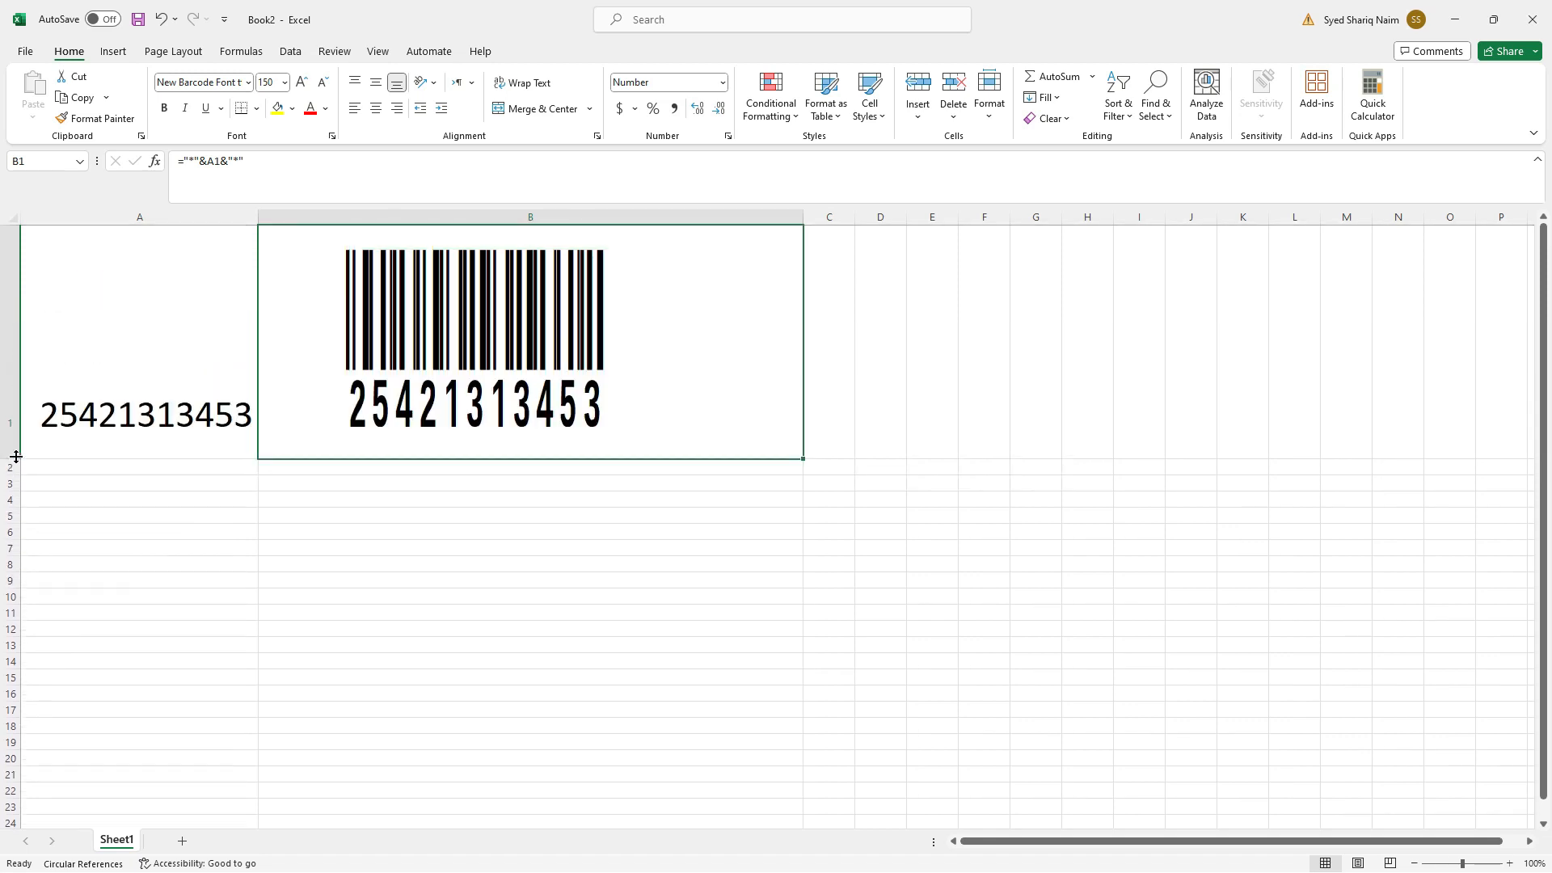
pyautogui.click(195, 335)
pyautogui.click(360, 323)
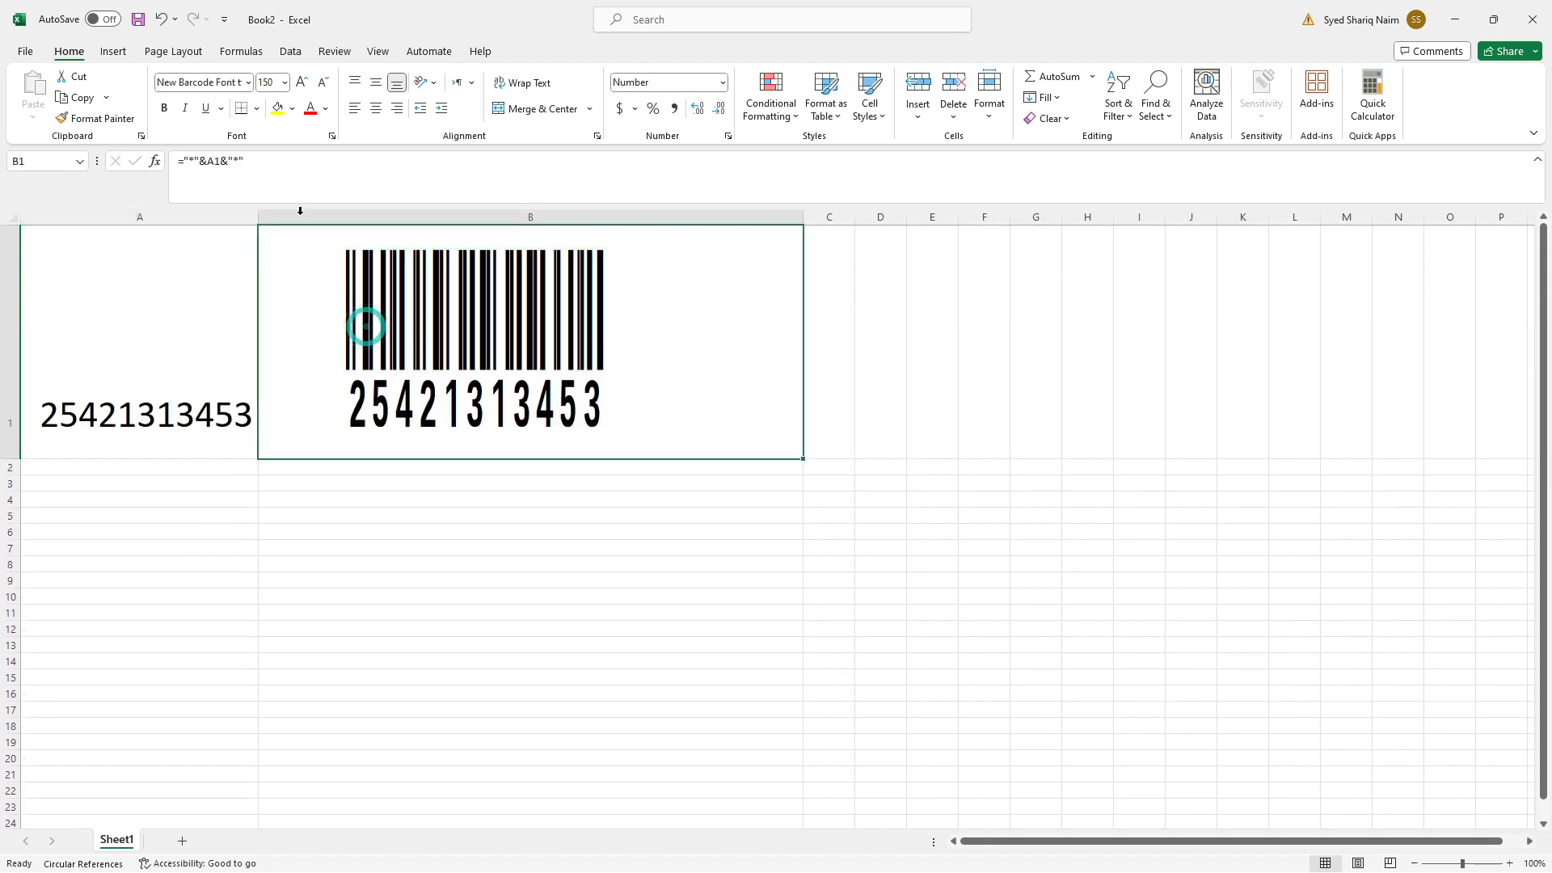
# Switch to the Opera browser and search Google for dafont
pyautogui.click(225, 89)
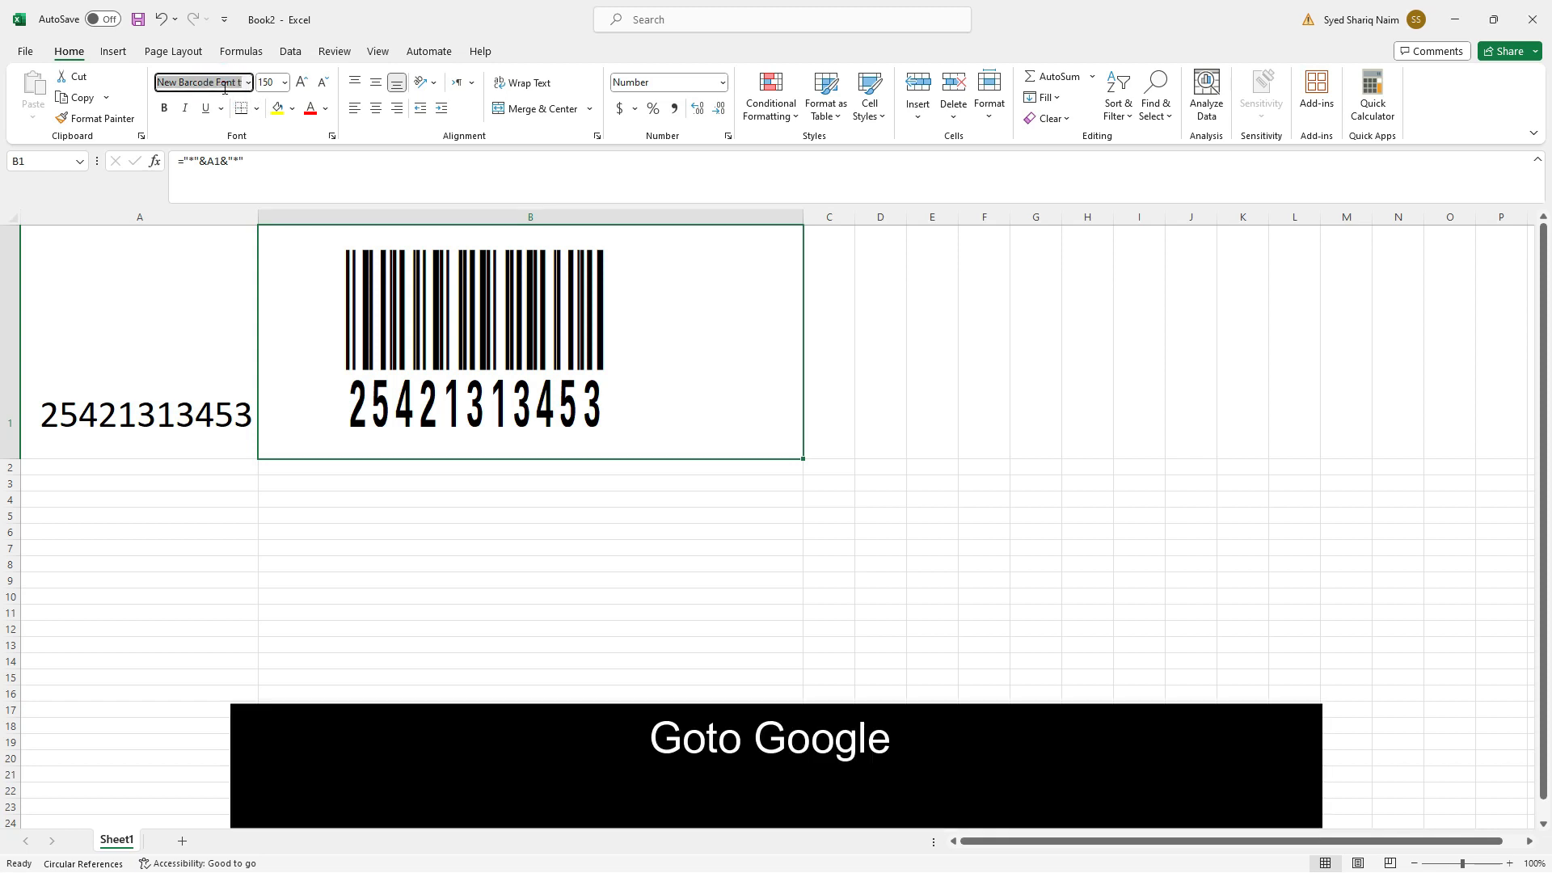
pyautogui.hotkey('alt', 'Tab')
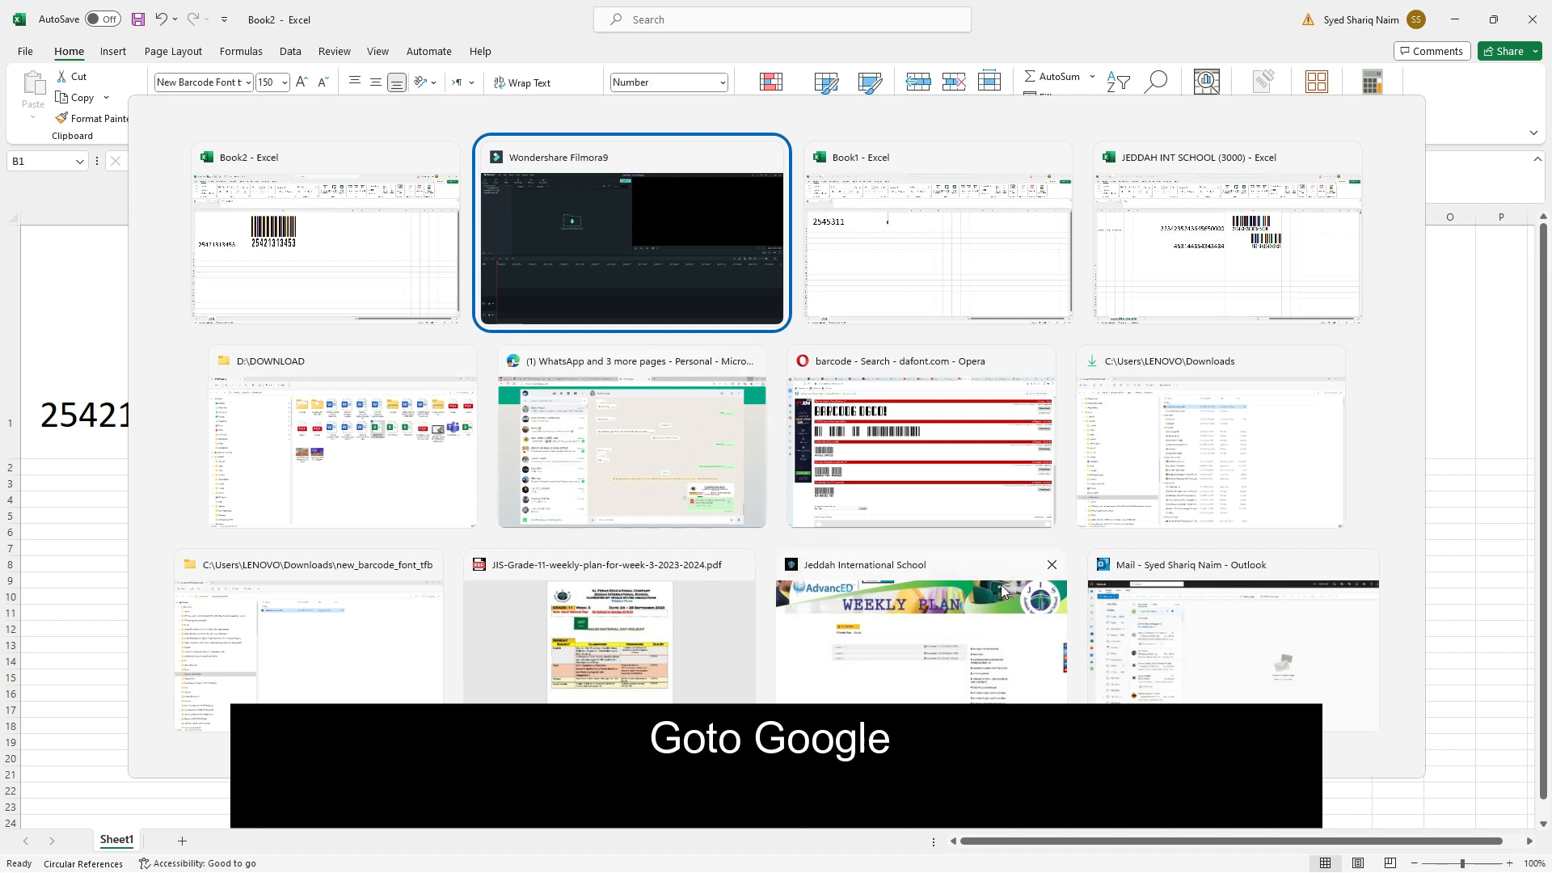
pyautogui.press('Tab')
pyautogui.press('Tab')
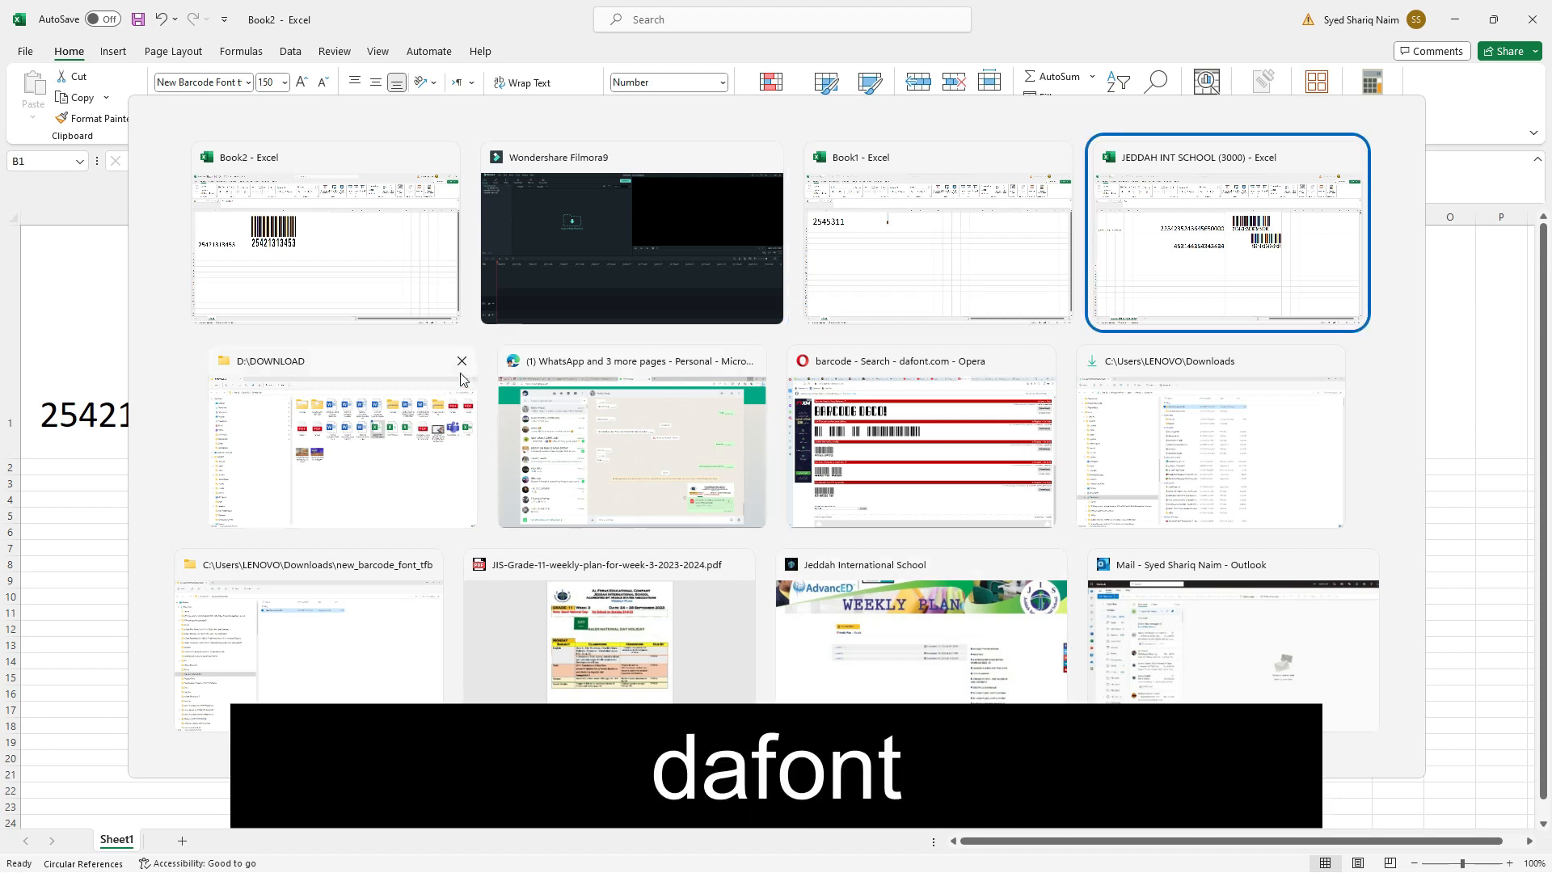
pyautogui.click(364, 252)
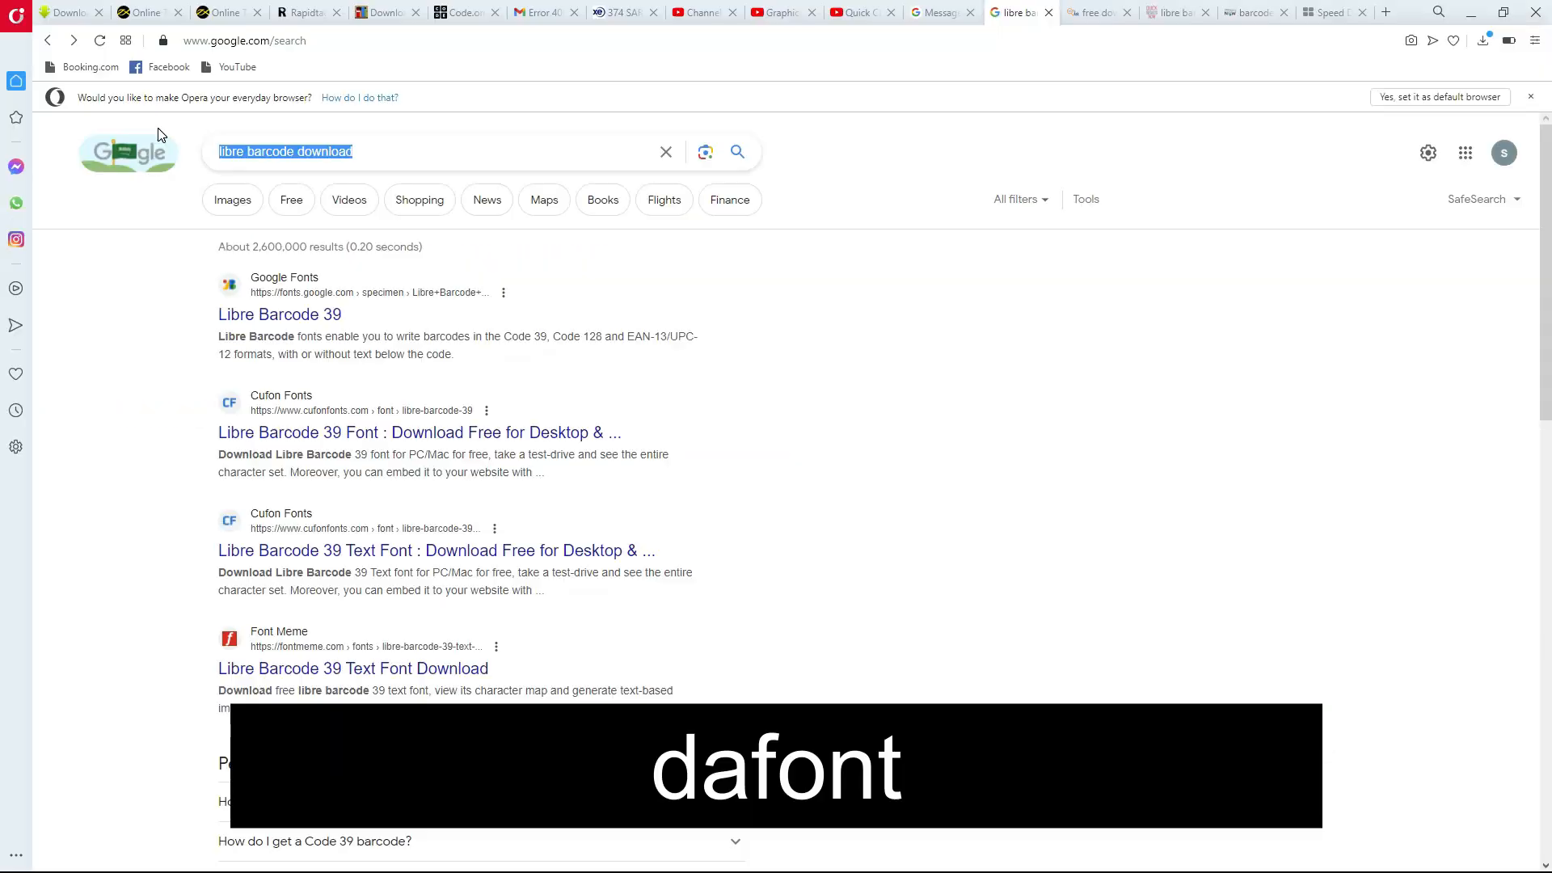
pyautogui.press('BackSpace')
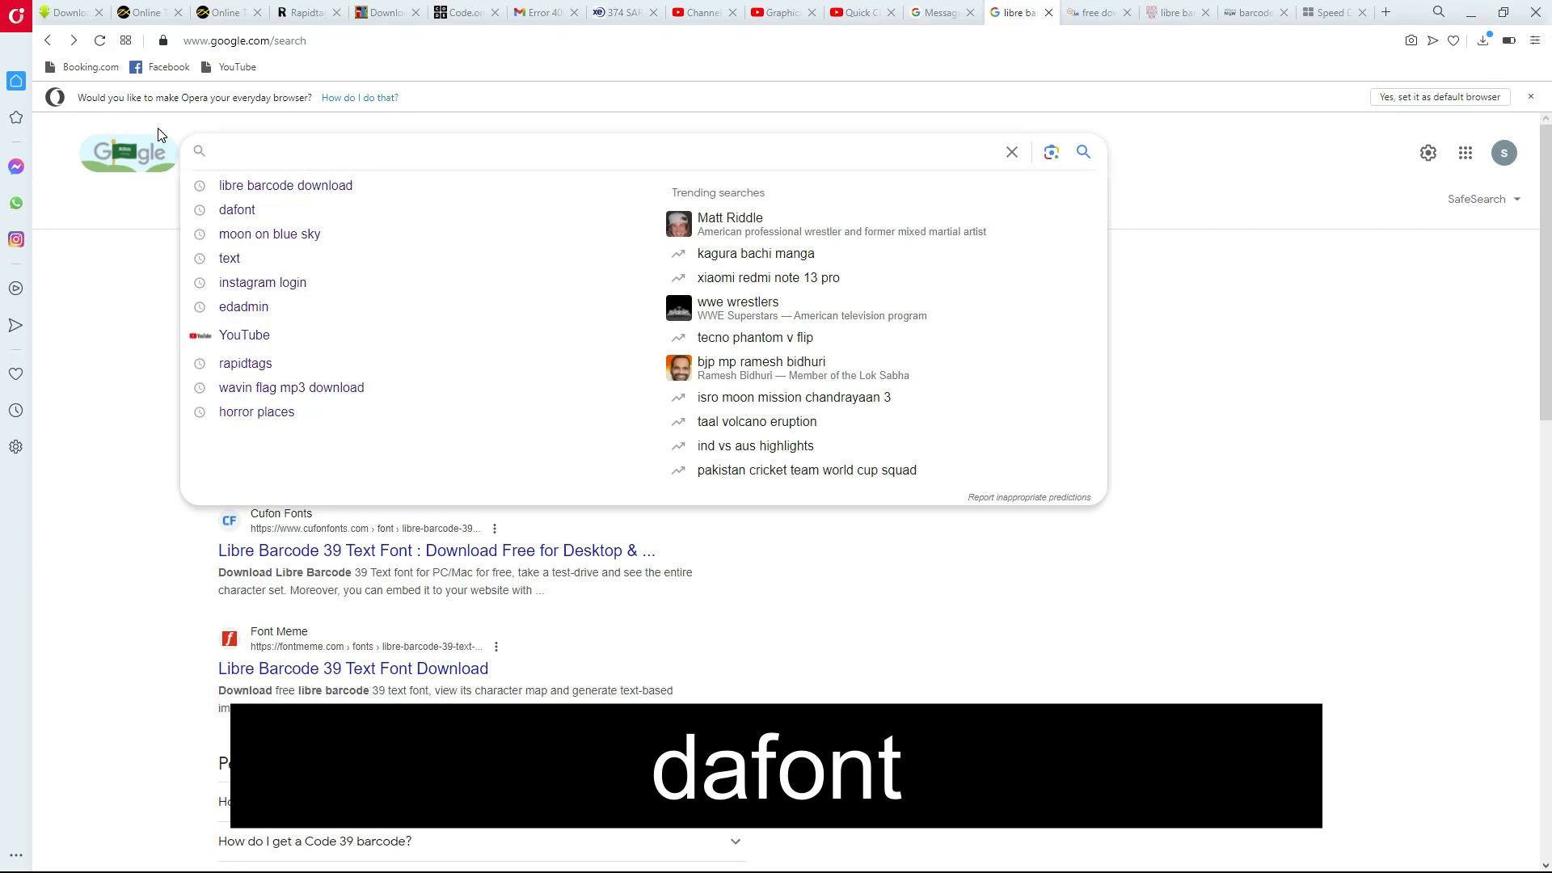
pyautogui.write('daf')
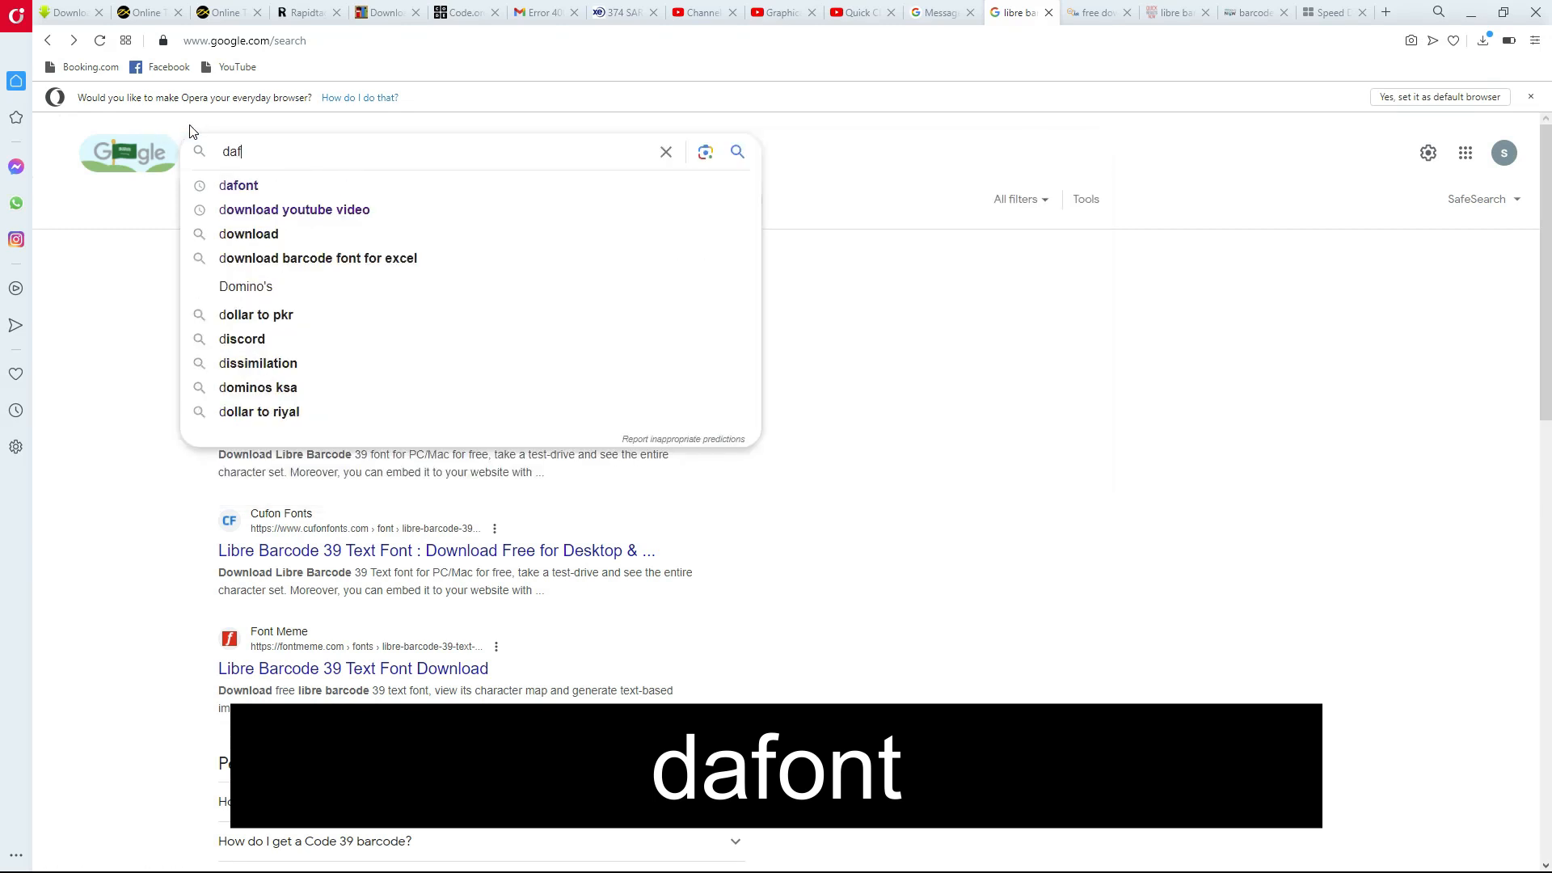
pyautogui.write('ont')
pyautogui.press('Return')
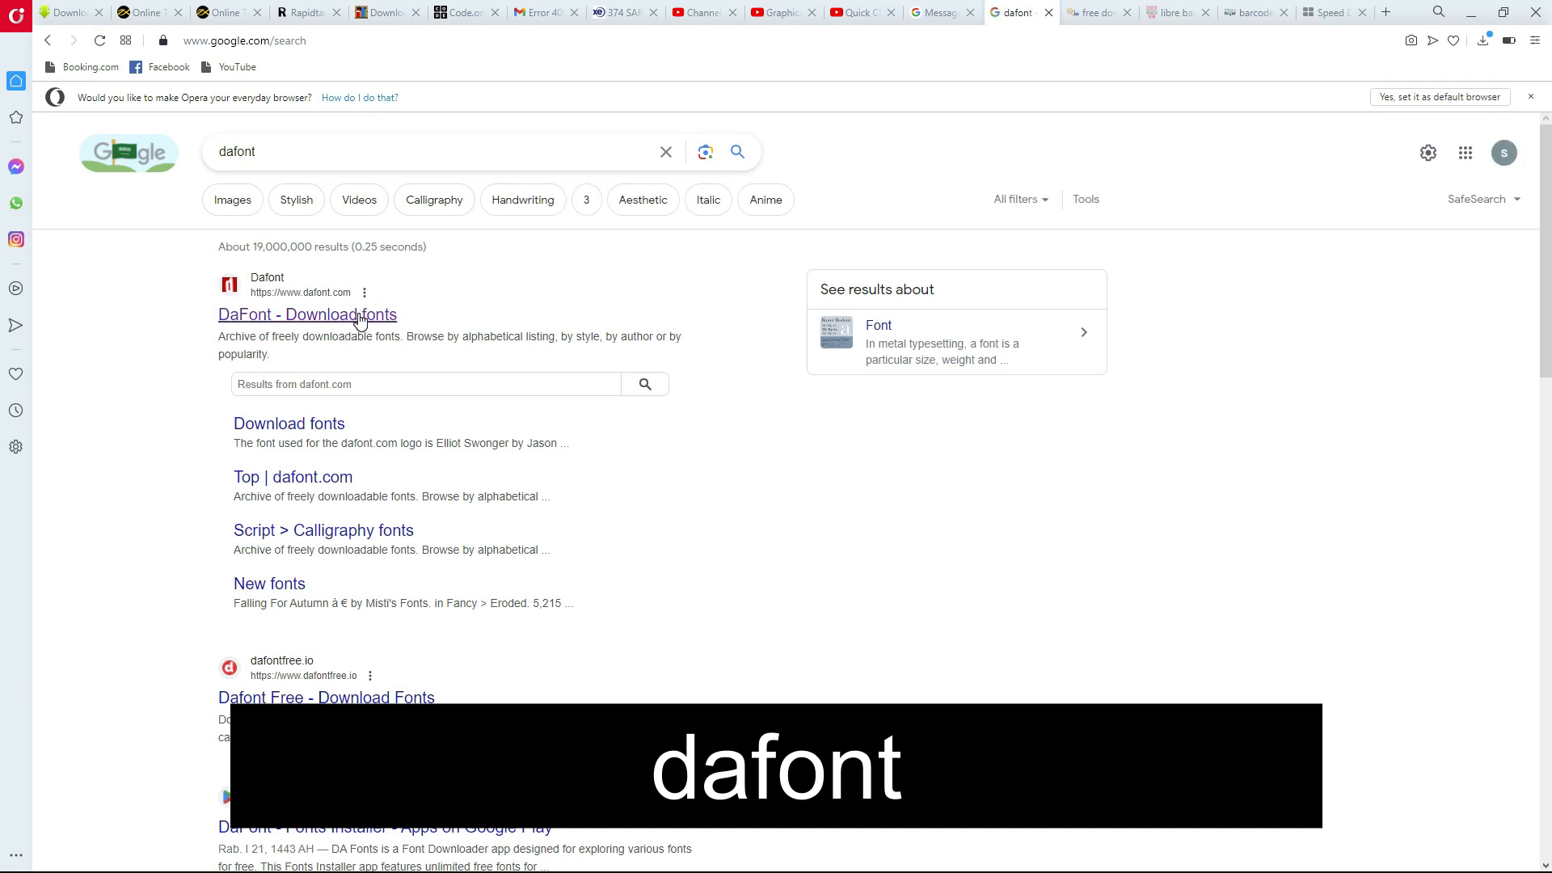
# Open the DaFont website from the search results and search its fonts for barcode
pyautogui.click(360, 320)
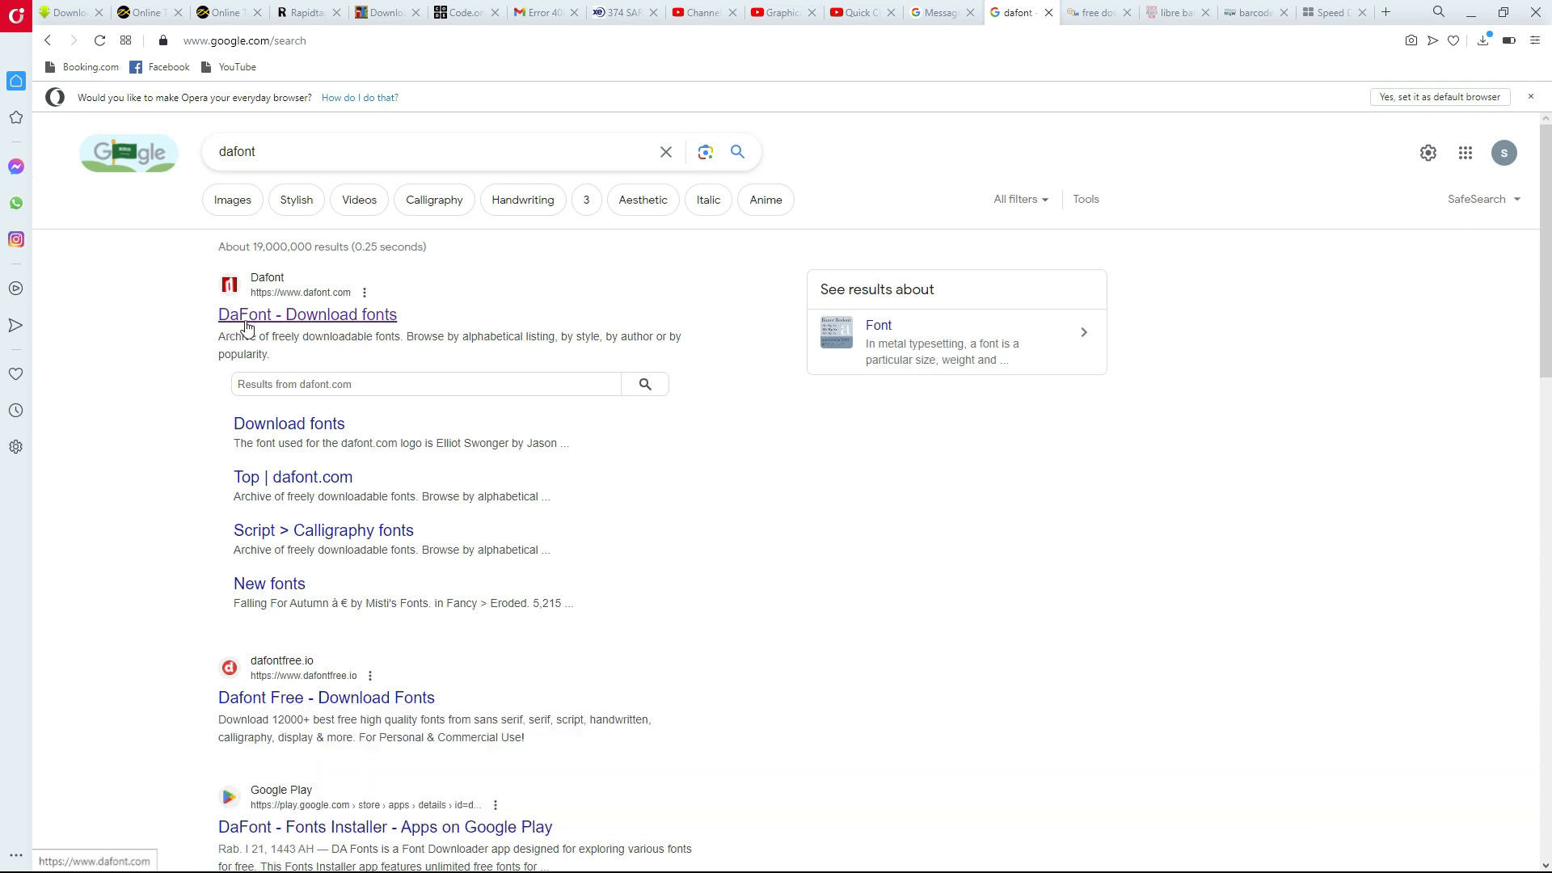
pyautogui.click(355, 321)
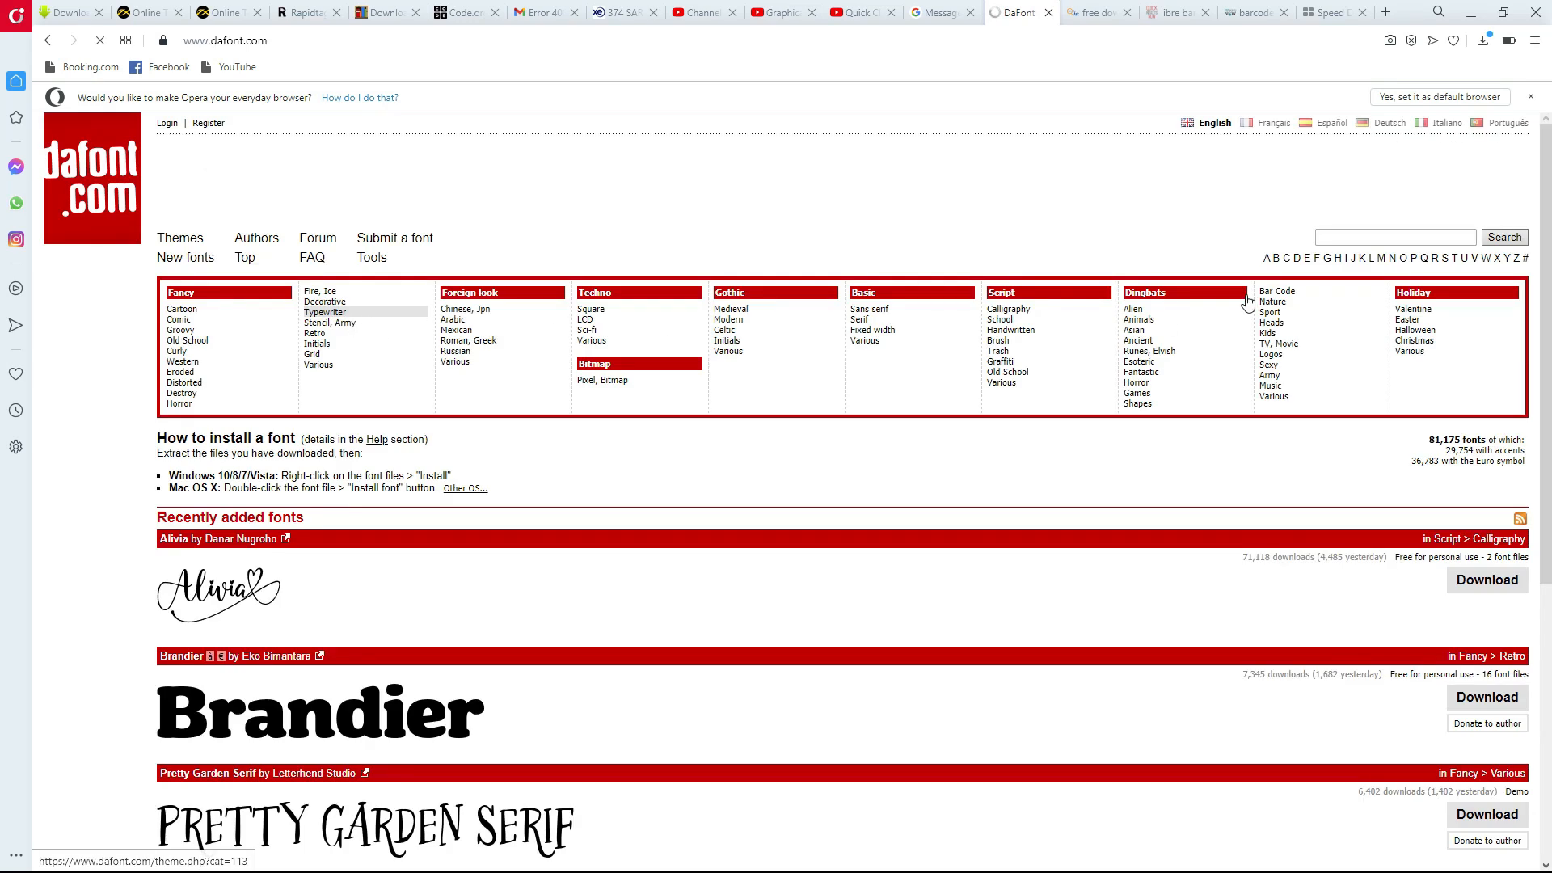
pyautogui.click(1437, 235)
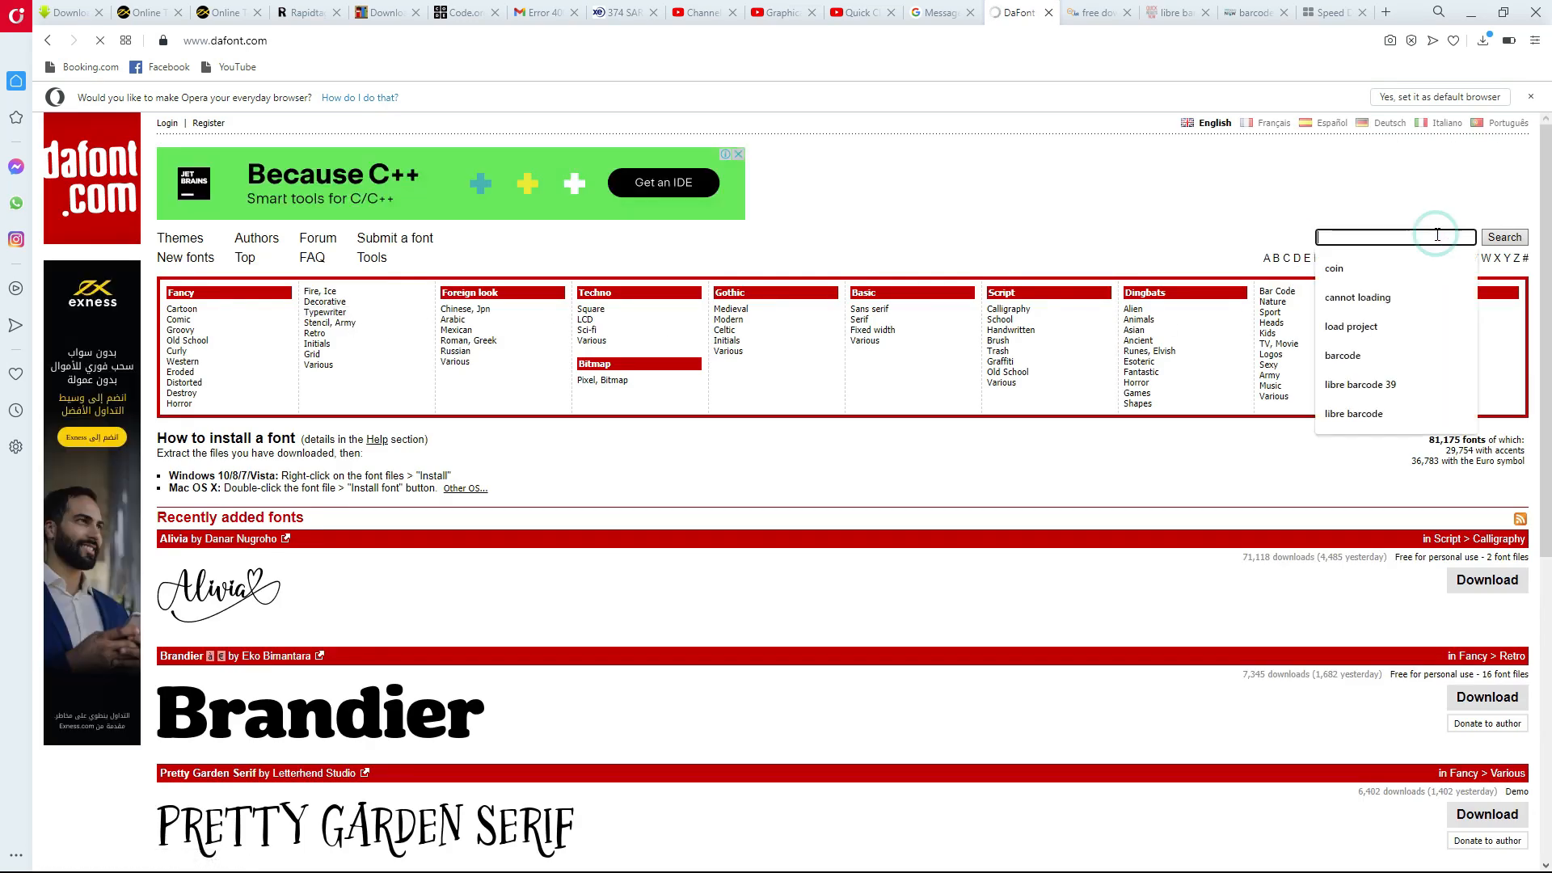
pyautogui.write('barc')
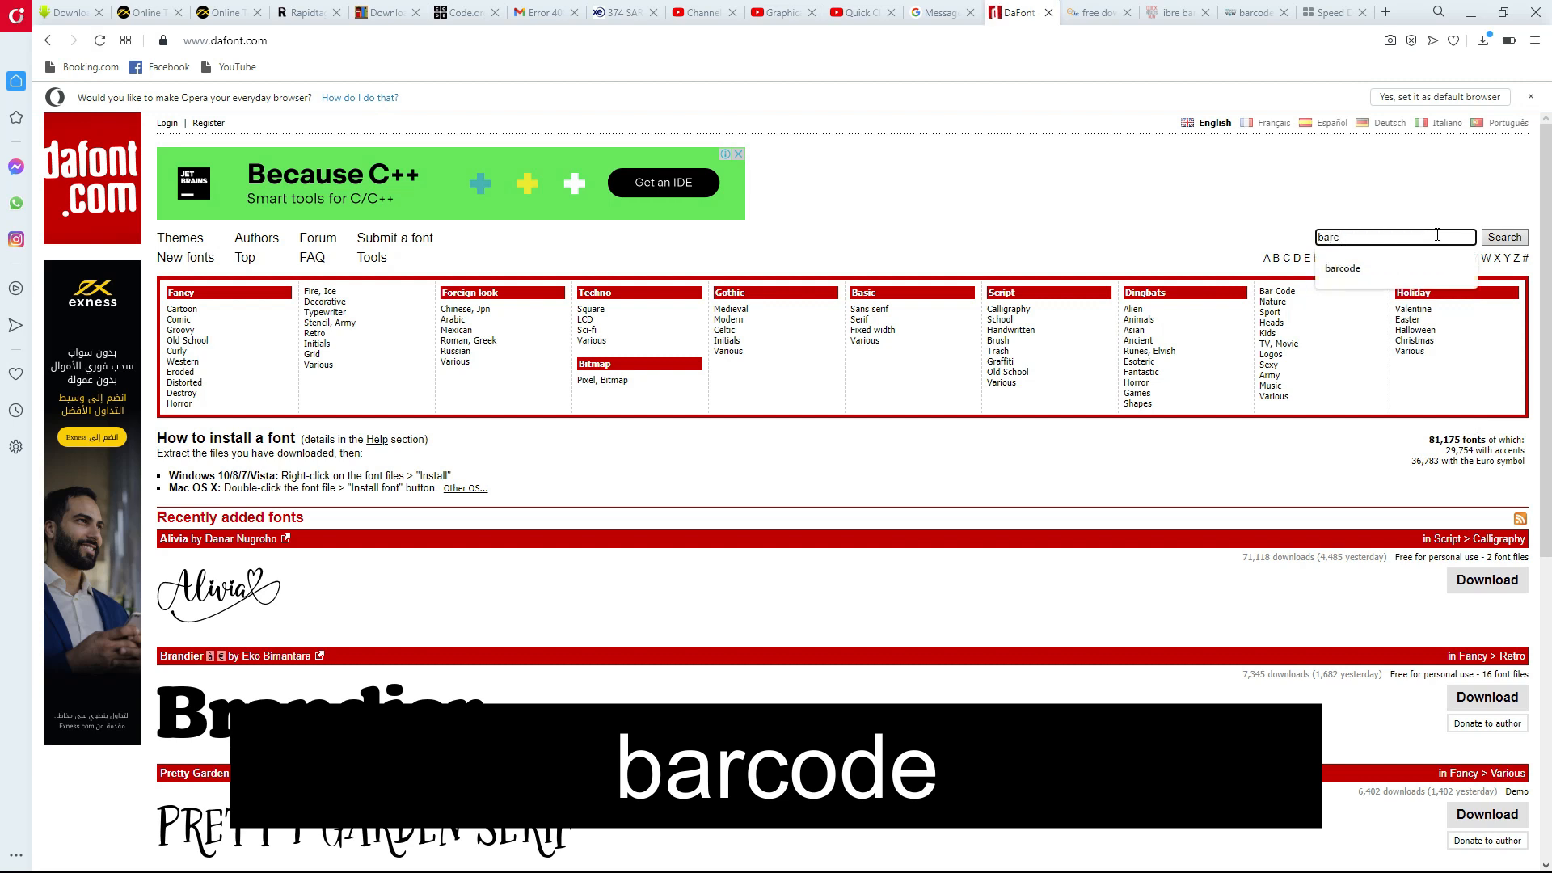
pyautogui.write('ode')
pyautogui.press('Return')
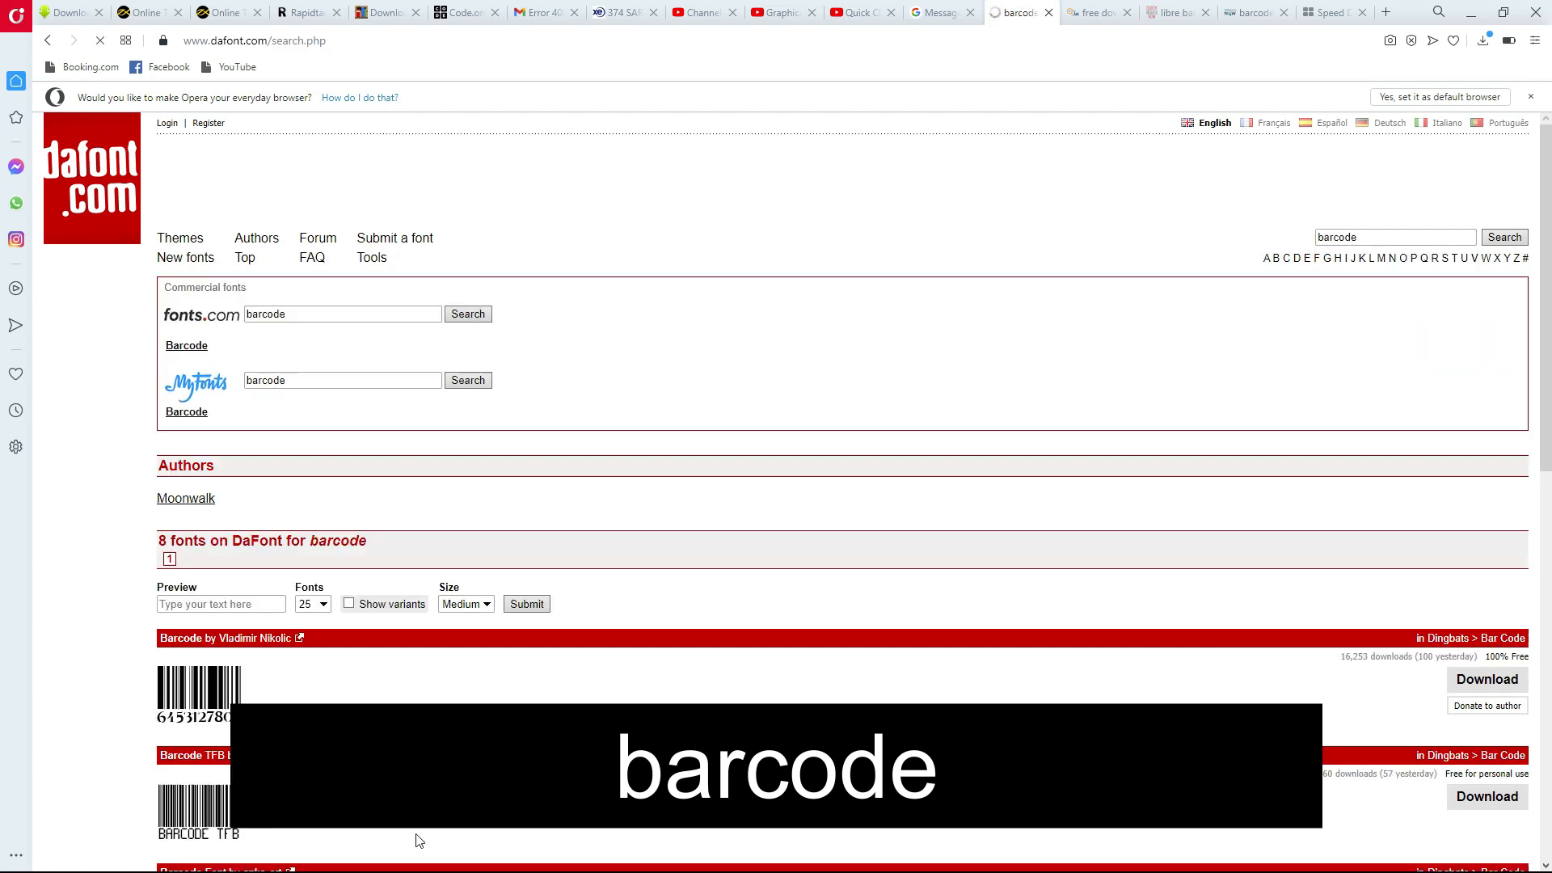
# Download the Another Barcode font from the DaFont search results
pyautogui.scroll(-7, 449, 840)
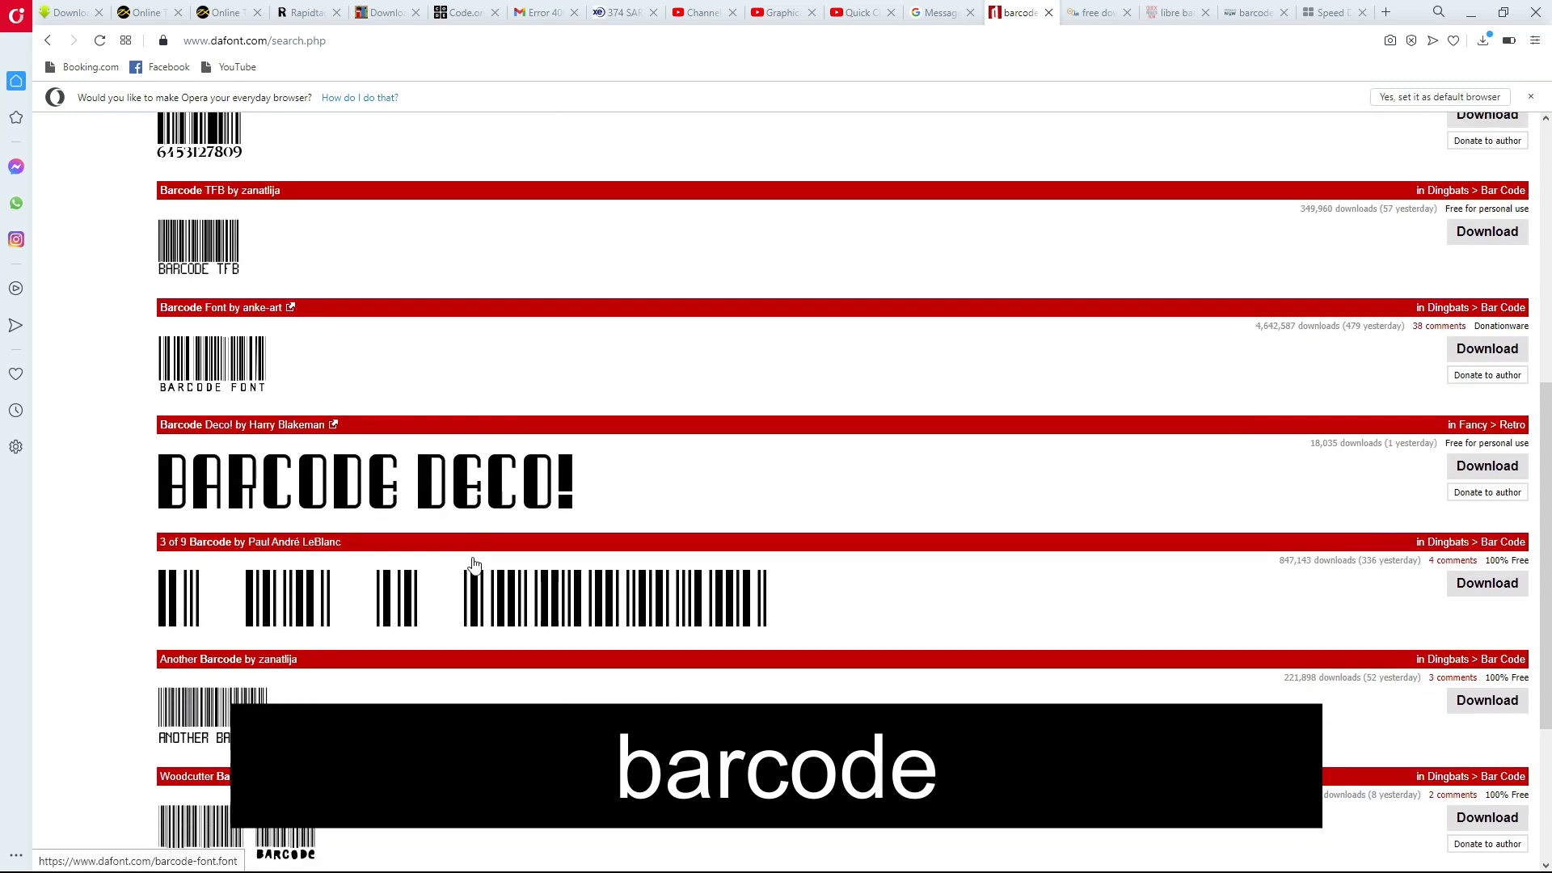
pyautogui.scroll(-1, 474, 563)
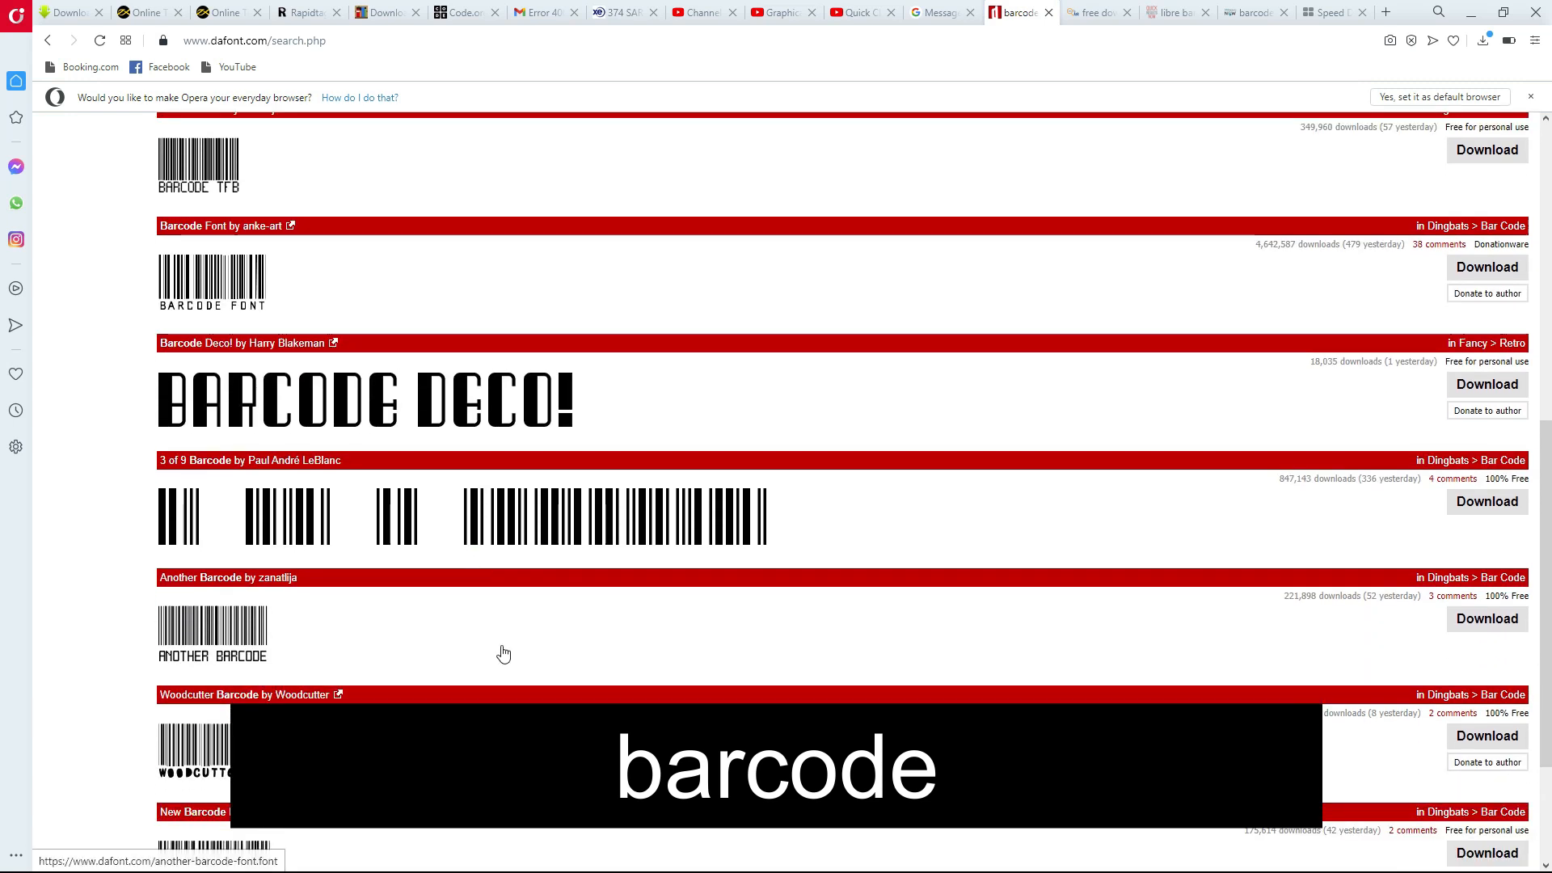
pyautogui.click(1500, 627)
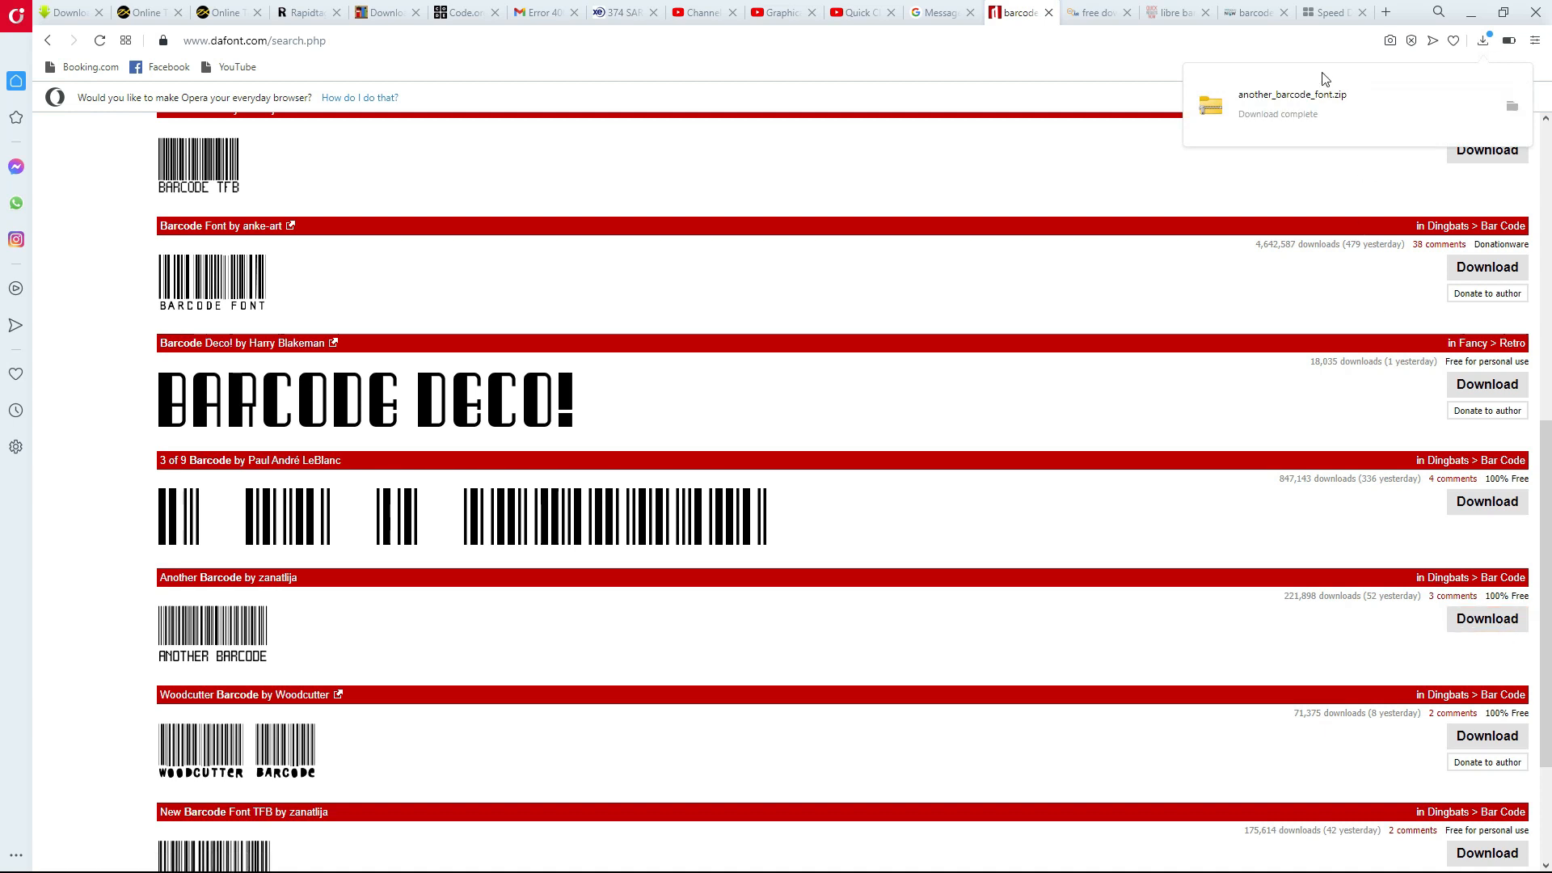
# Locate the downloaded another_barcode_font archive in File Explorer and extract it into a folder of the same name
pyautogui.click(1512, 108)
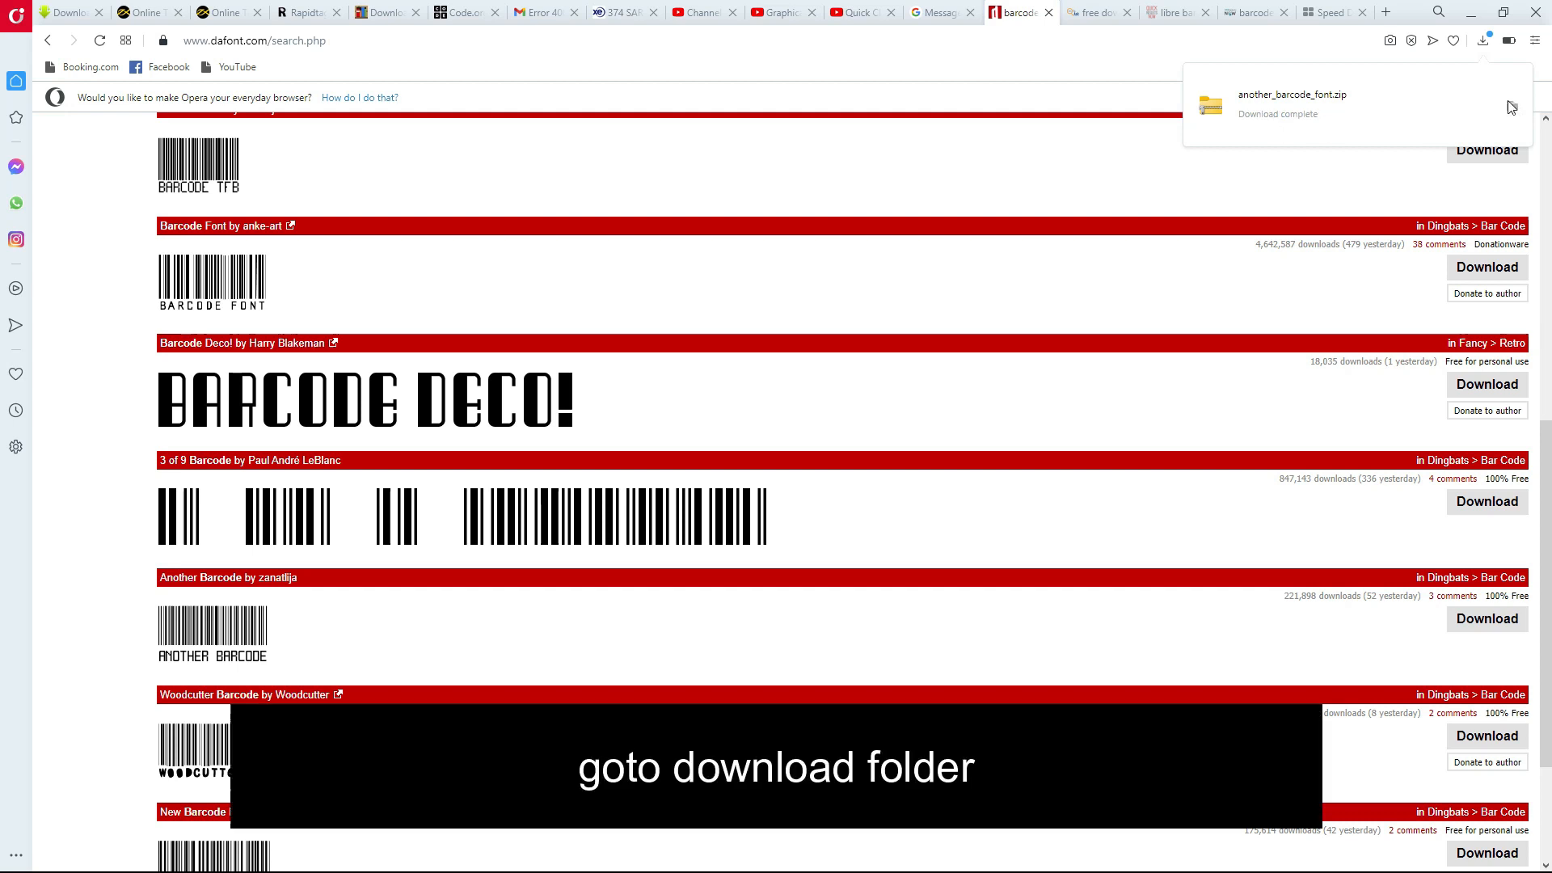
pyautogui.click(1512, 108)
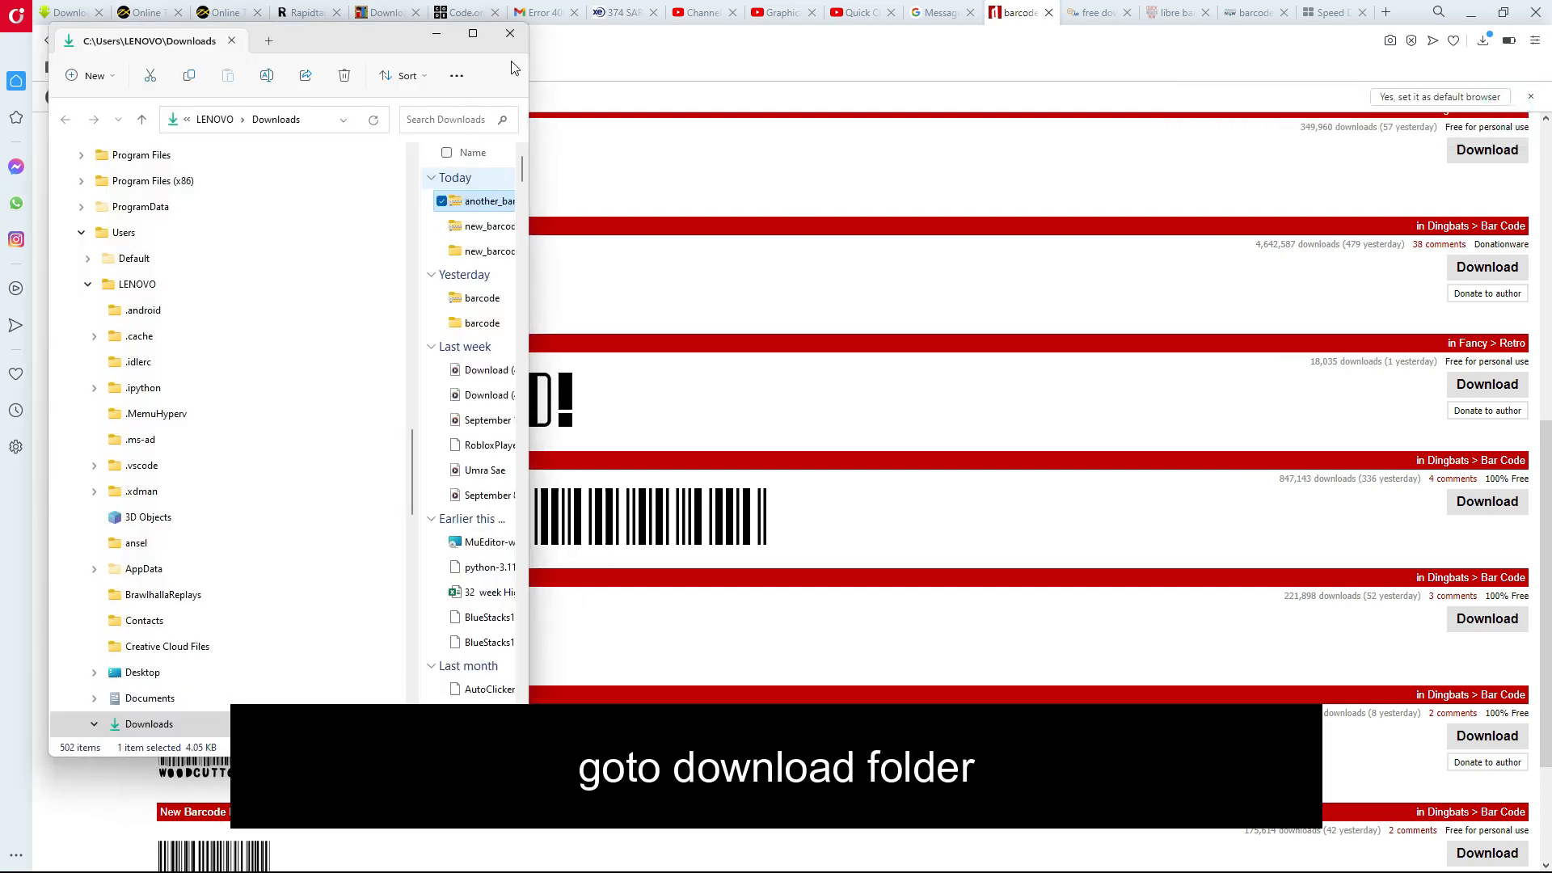
pyautogui.click(474, 33)
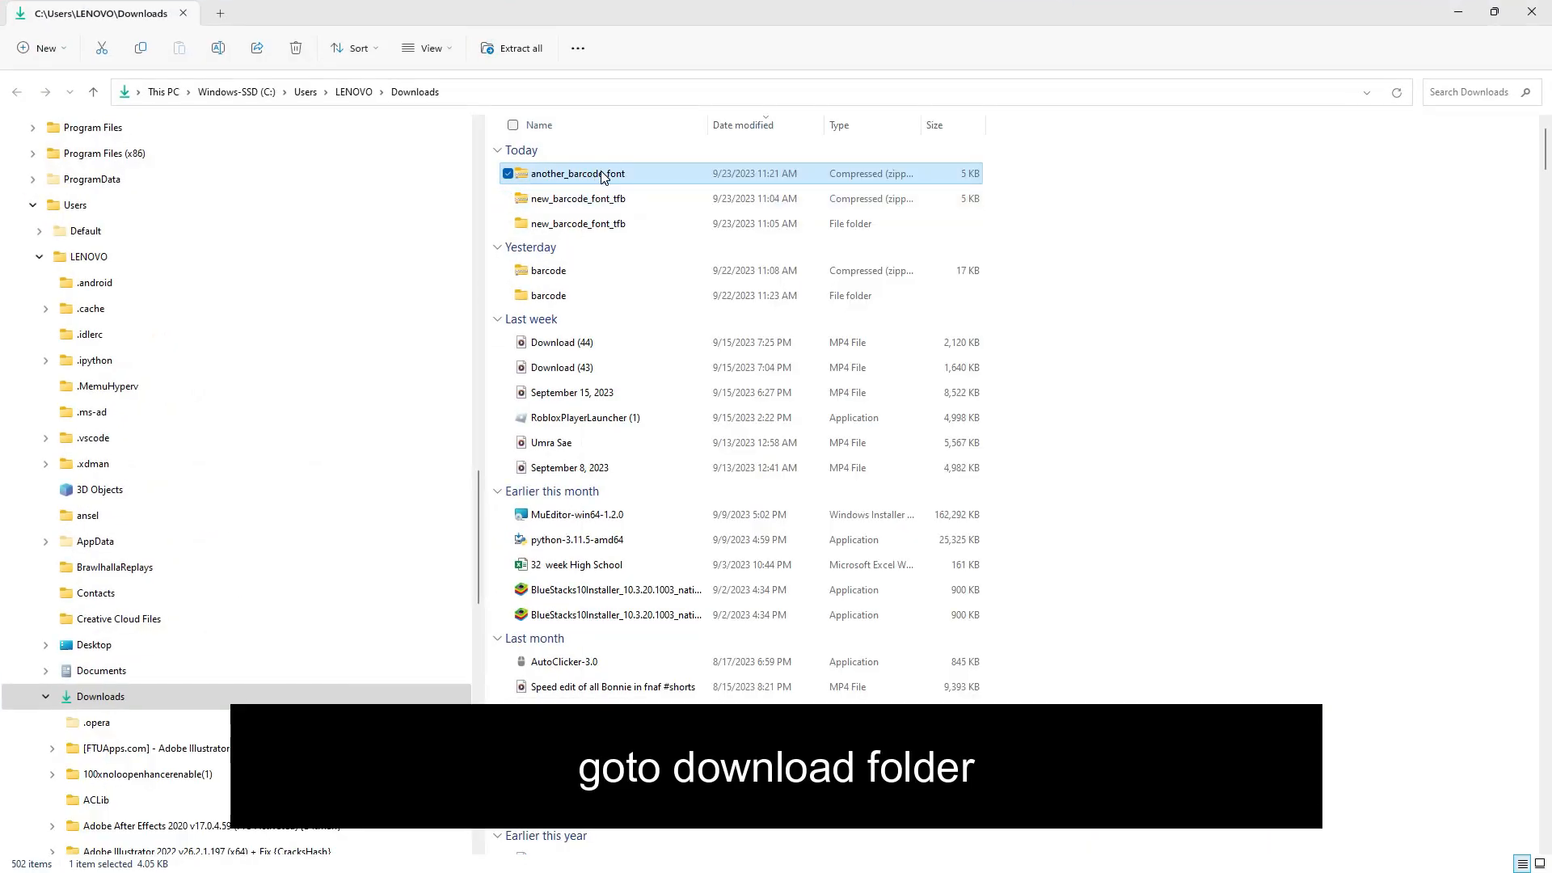
pyautogui.rightClick(603, 176)
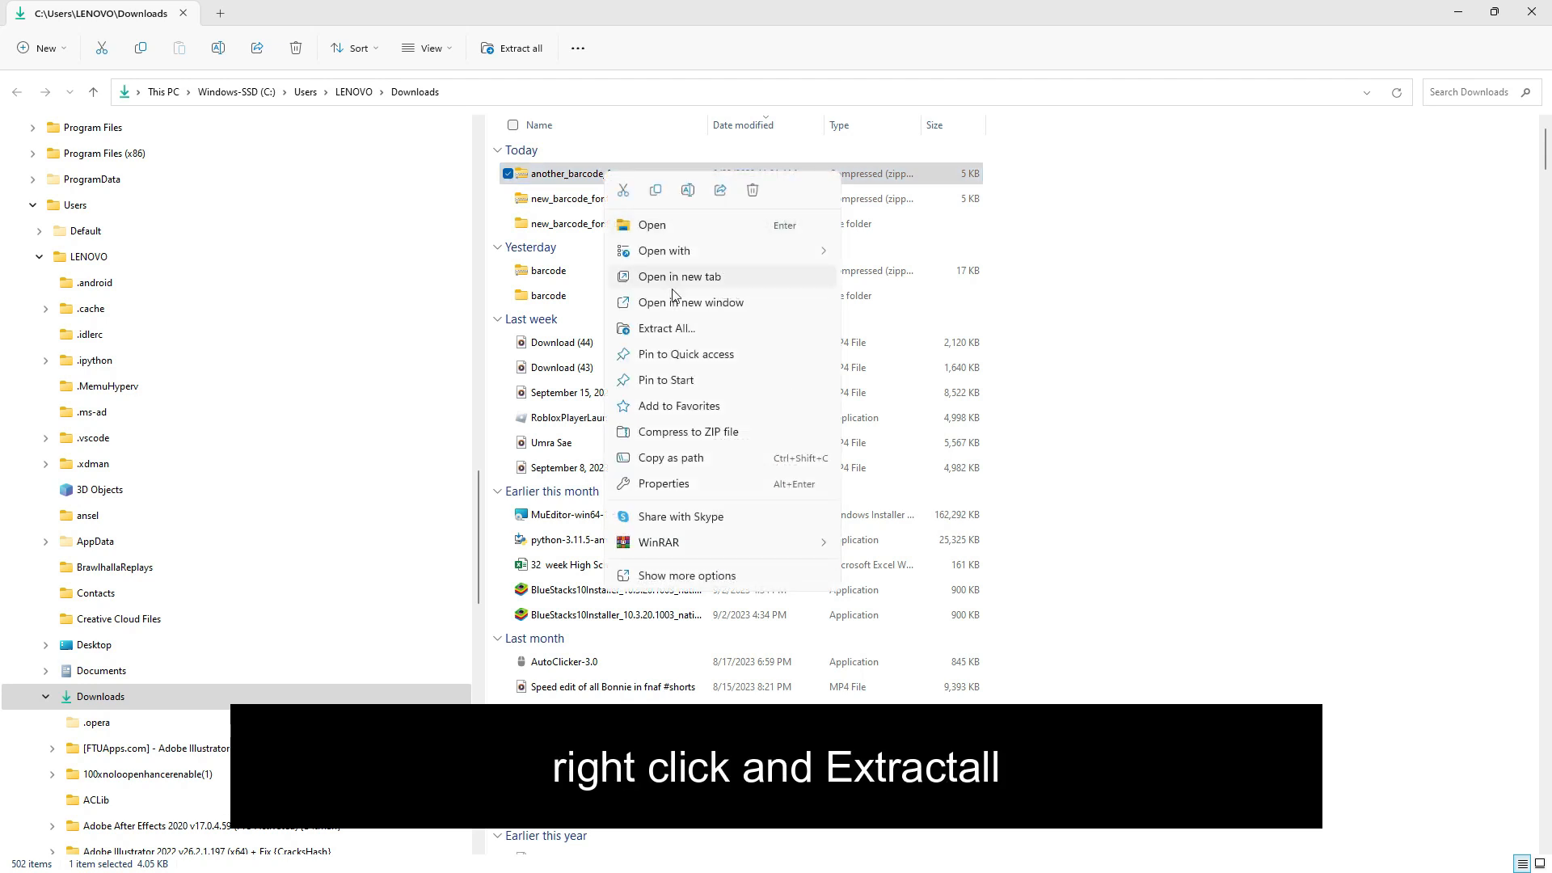
pyautogui.click(683, 331)
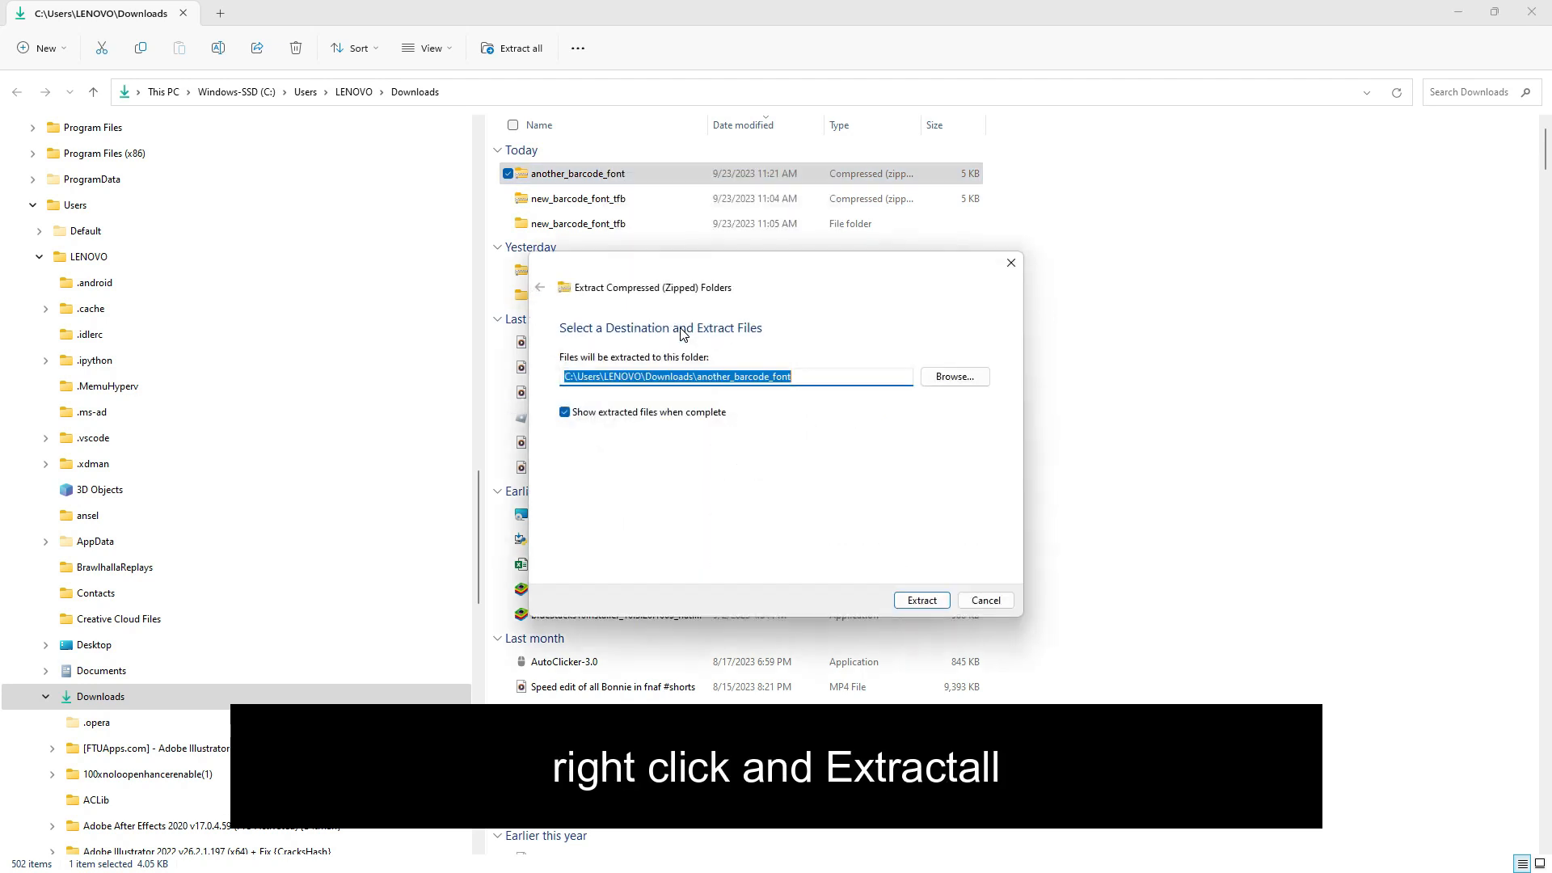
pyautogui.click(922, 599)
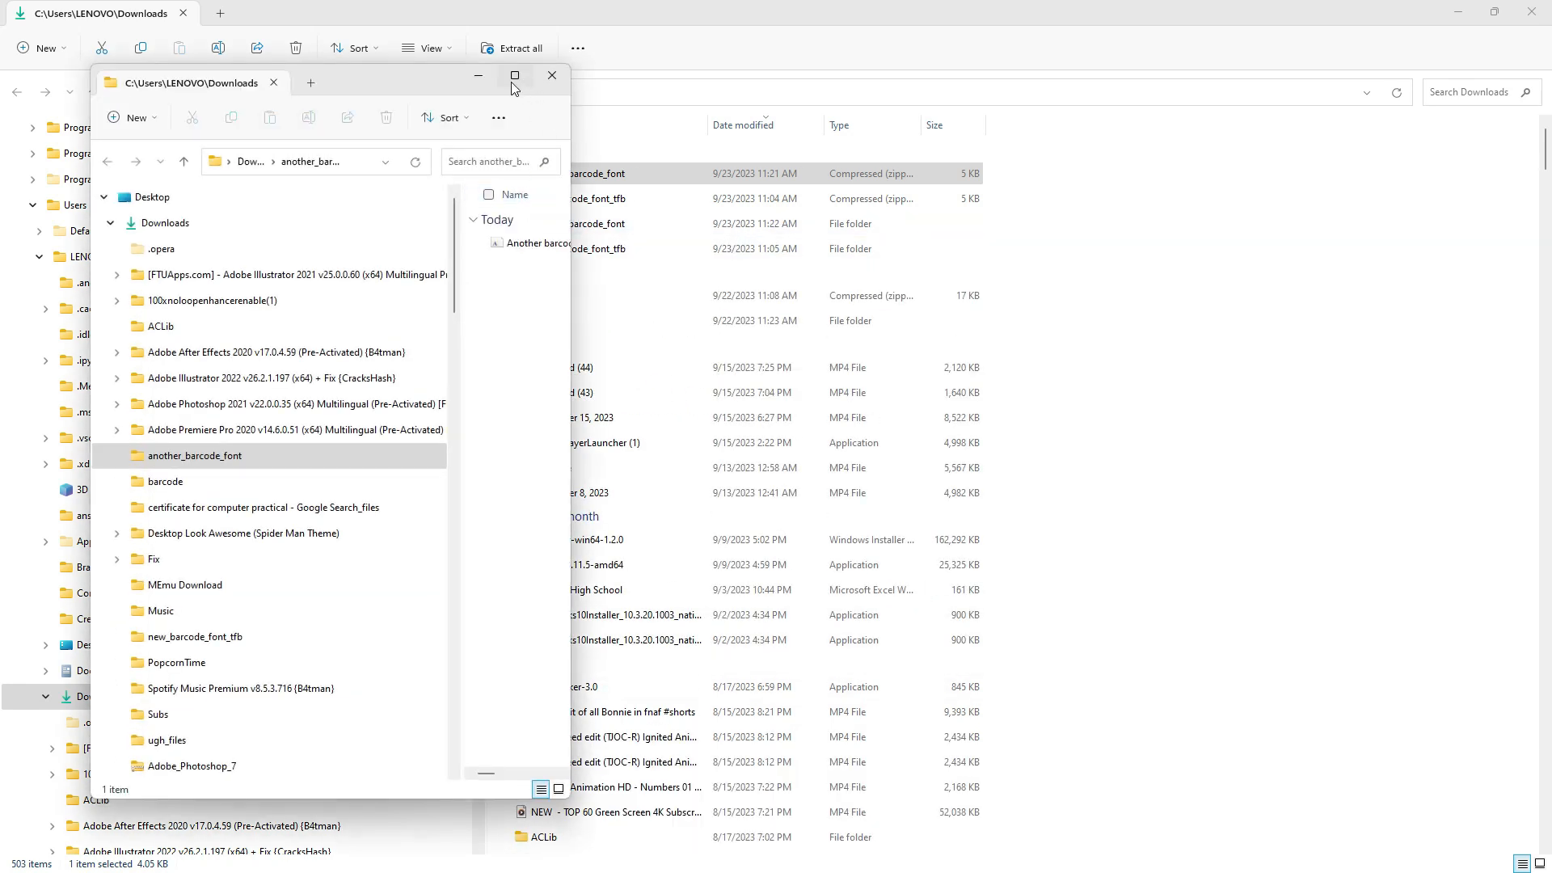
# Install the extracted Another barcode font TrueType file
pyautogui.click(508, 83)
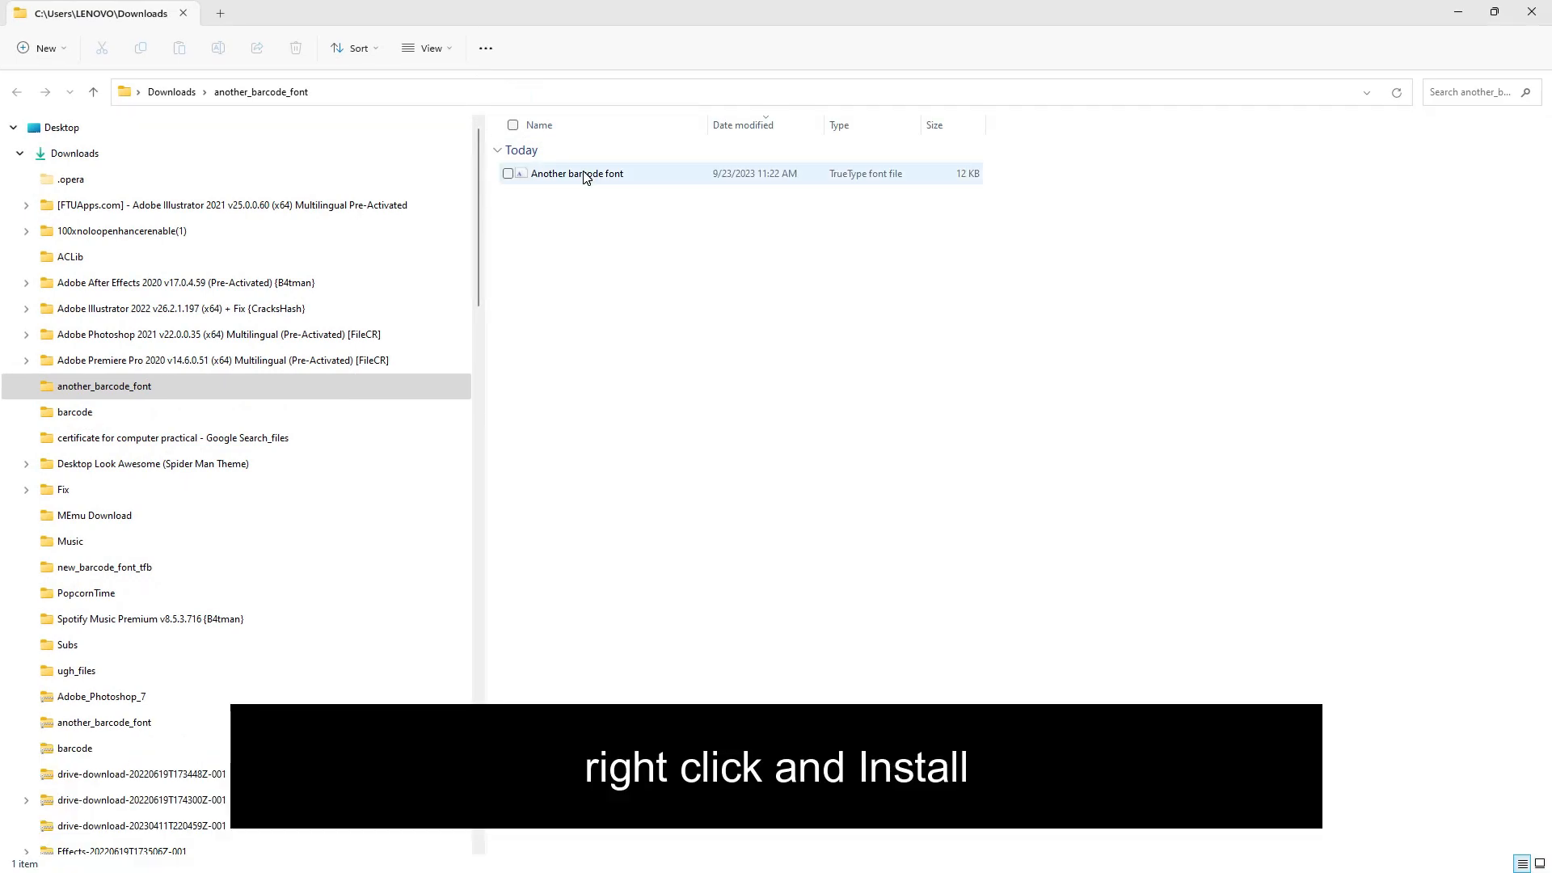
pyautogui.click(583, 174)
pyautogui.rightClick(586, 176)
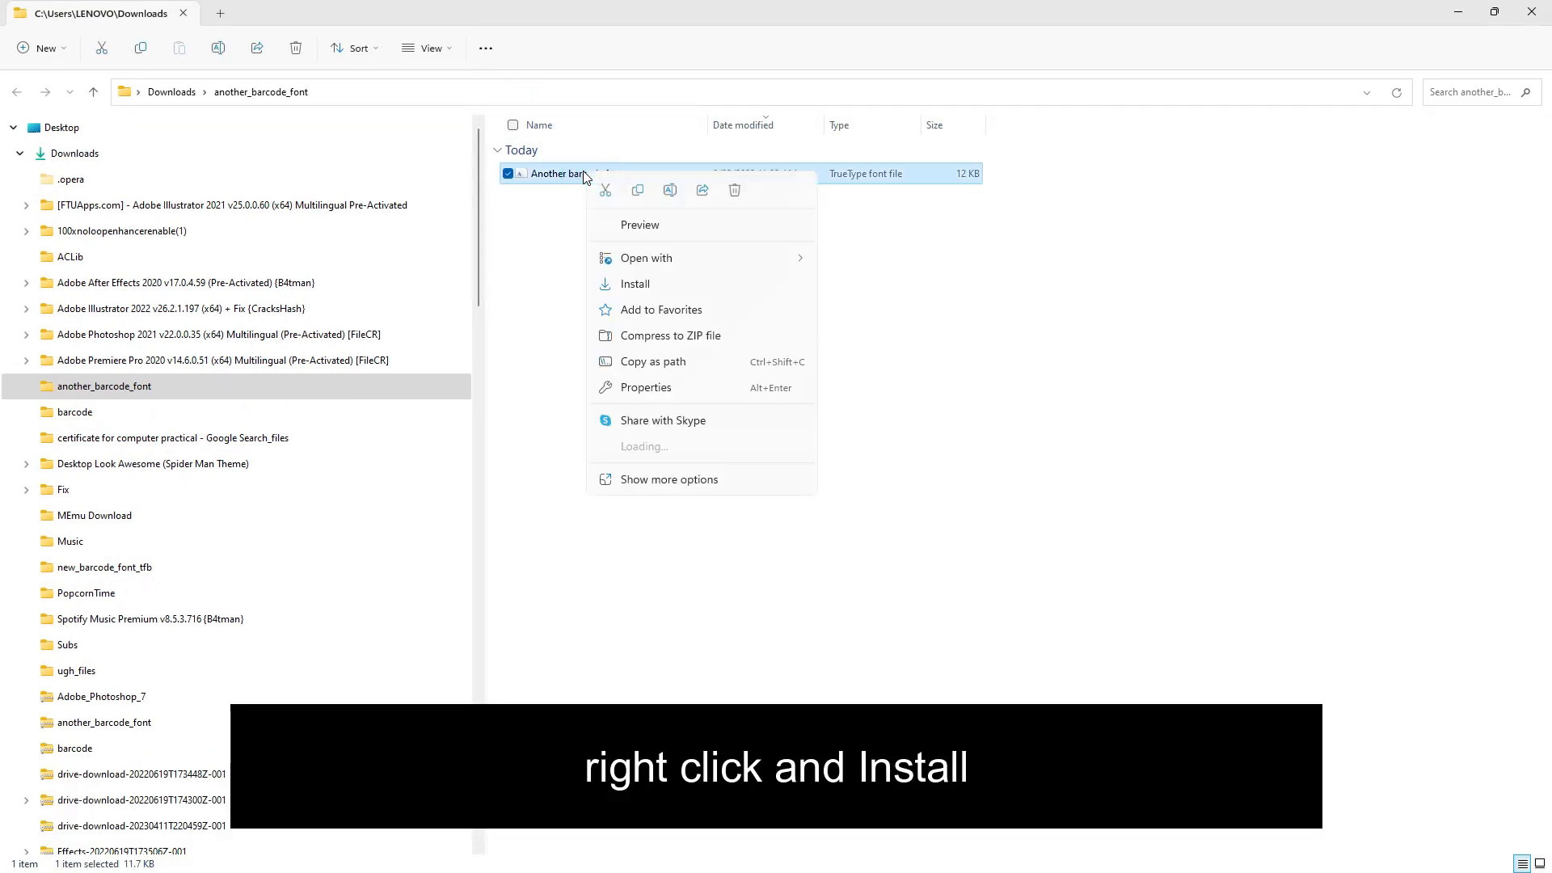
pyautogui.click(651, 289)
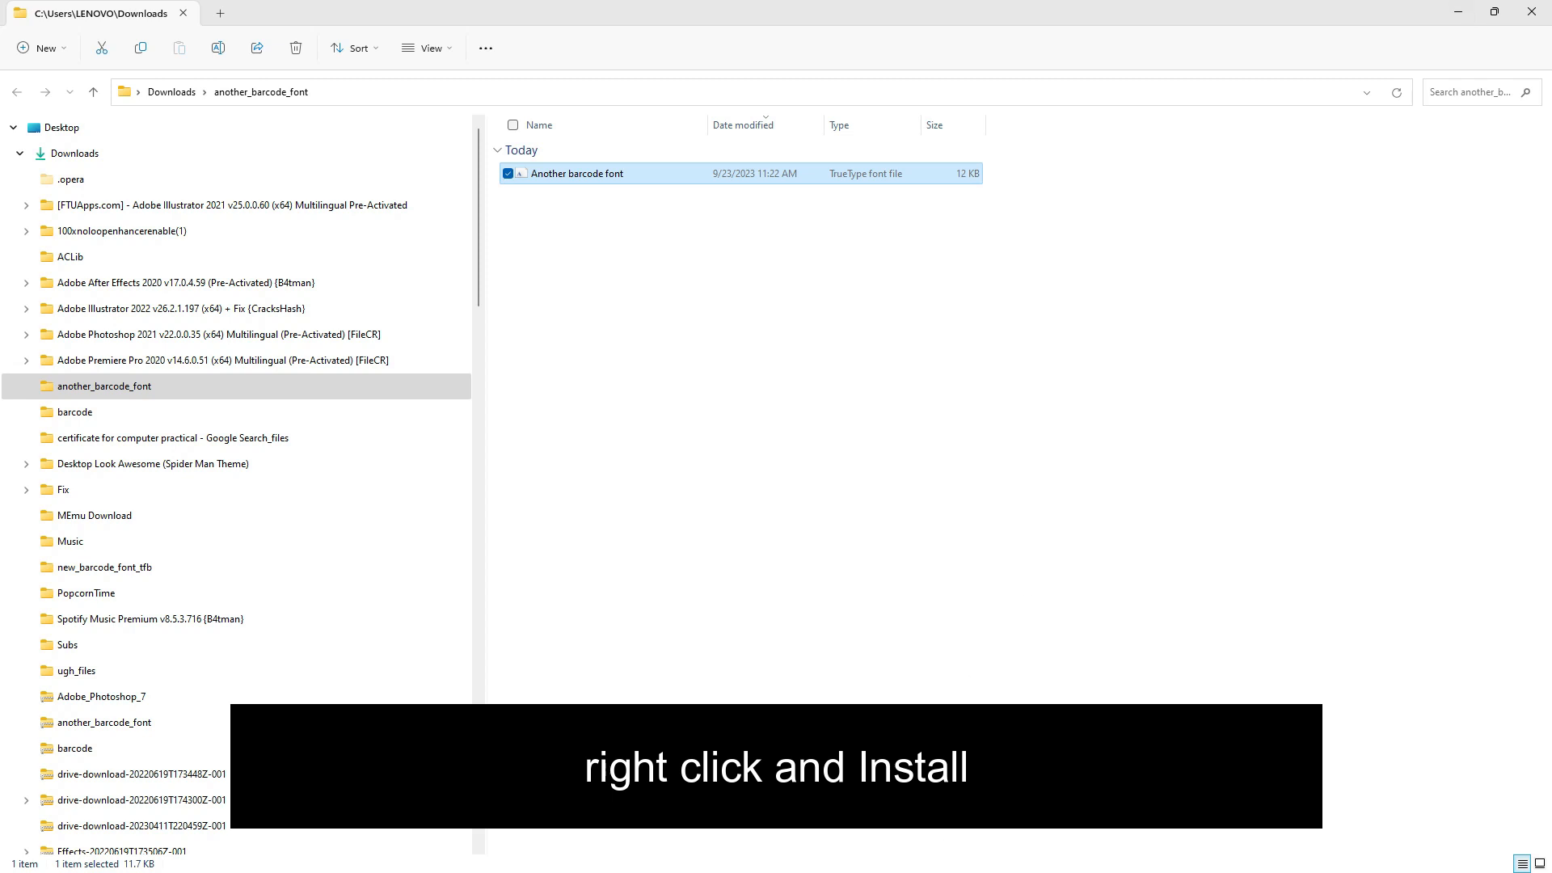
# Switch to the Book2 workbook in Excel and close it without saving, leaving Book1 for the next barcode
pyautogui.hotkey('alt', 'Tab')
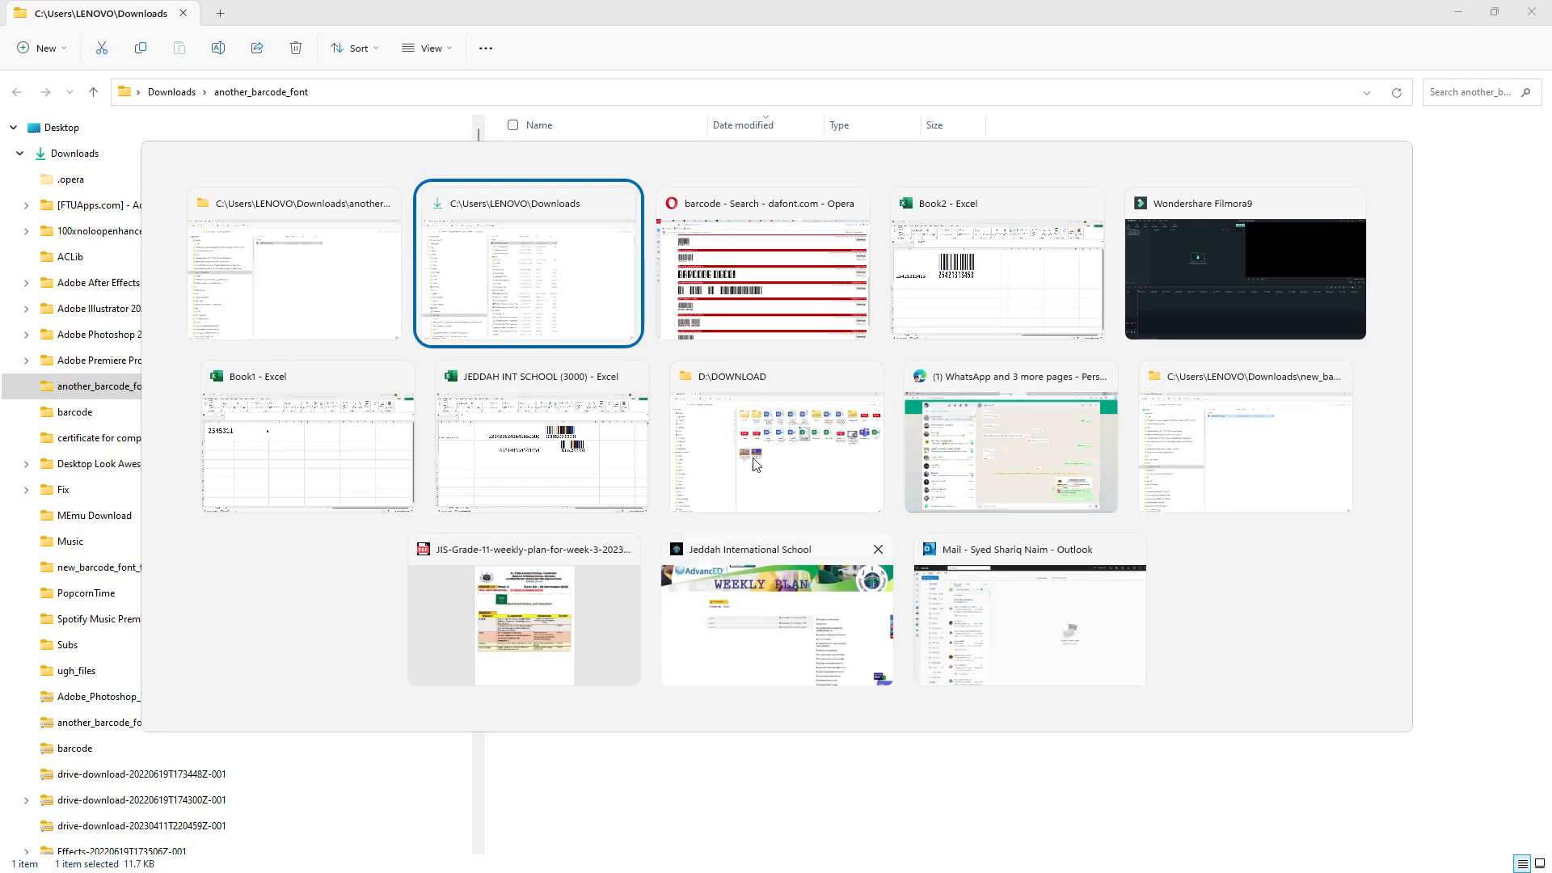
pyautogui.click(957, 303)
pyautogui.click(1547, 5)
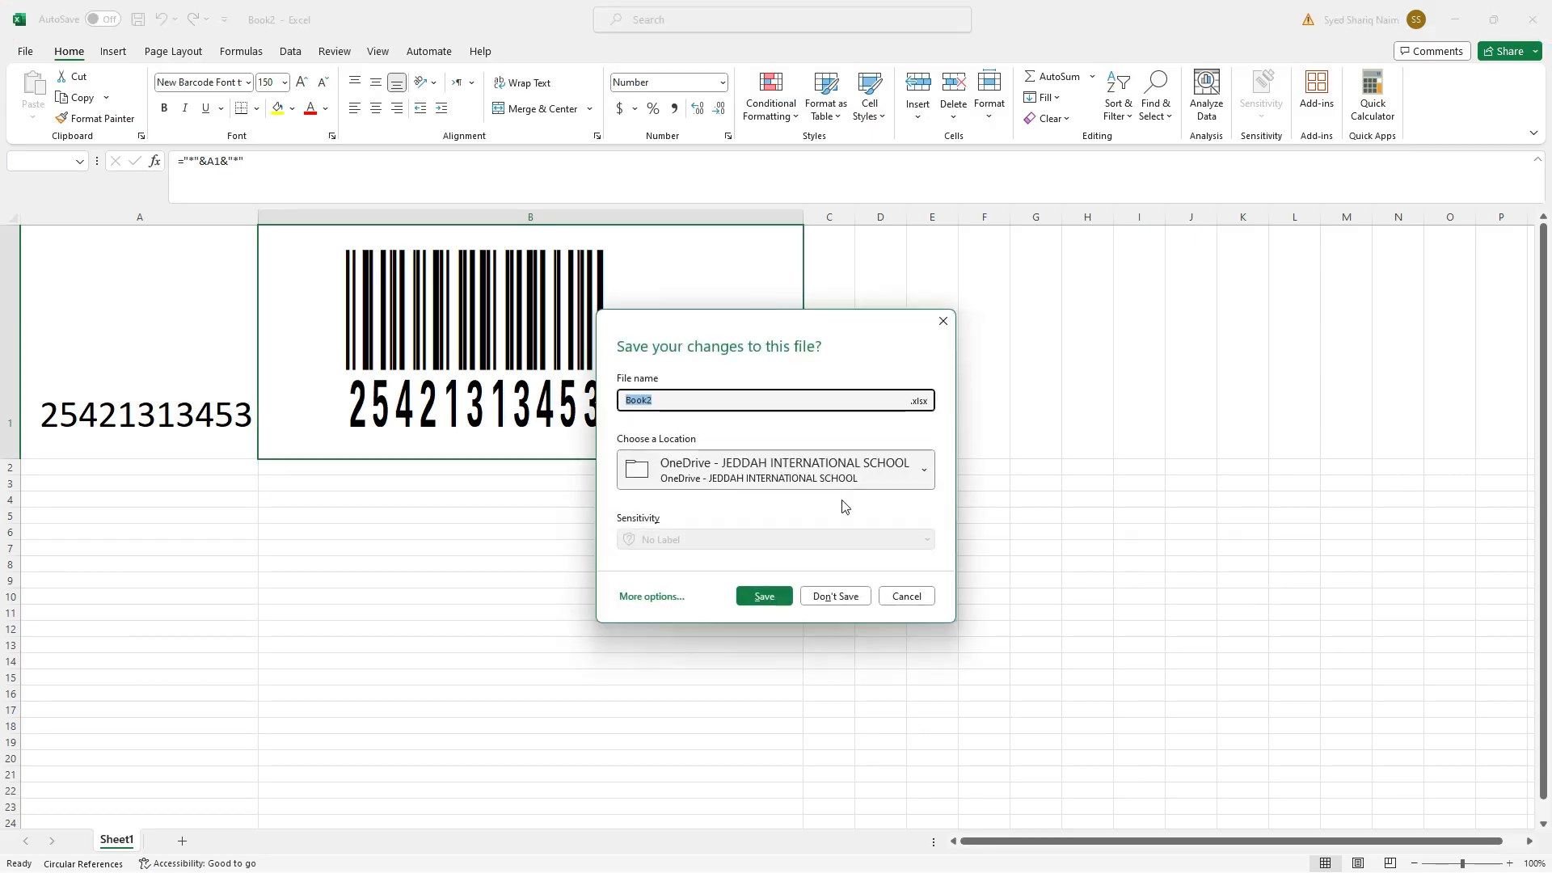
pyautogui.click(850, 594)
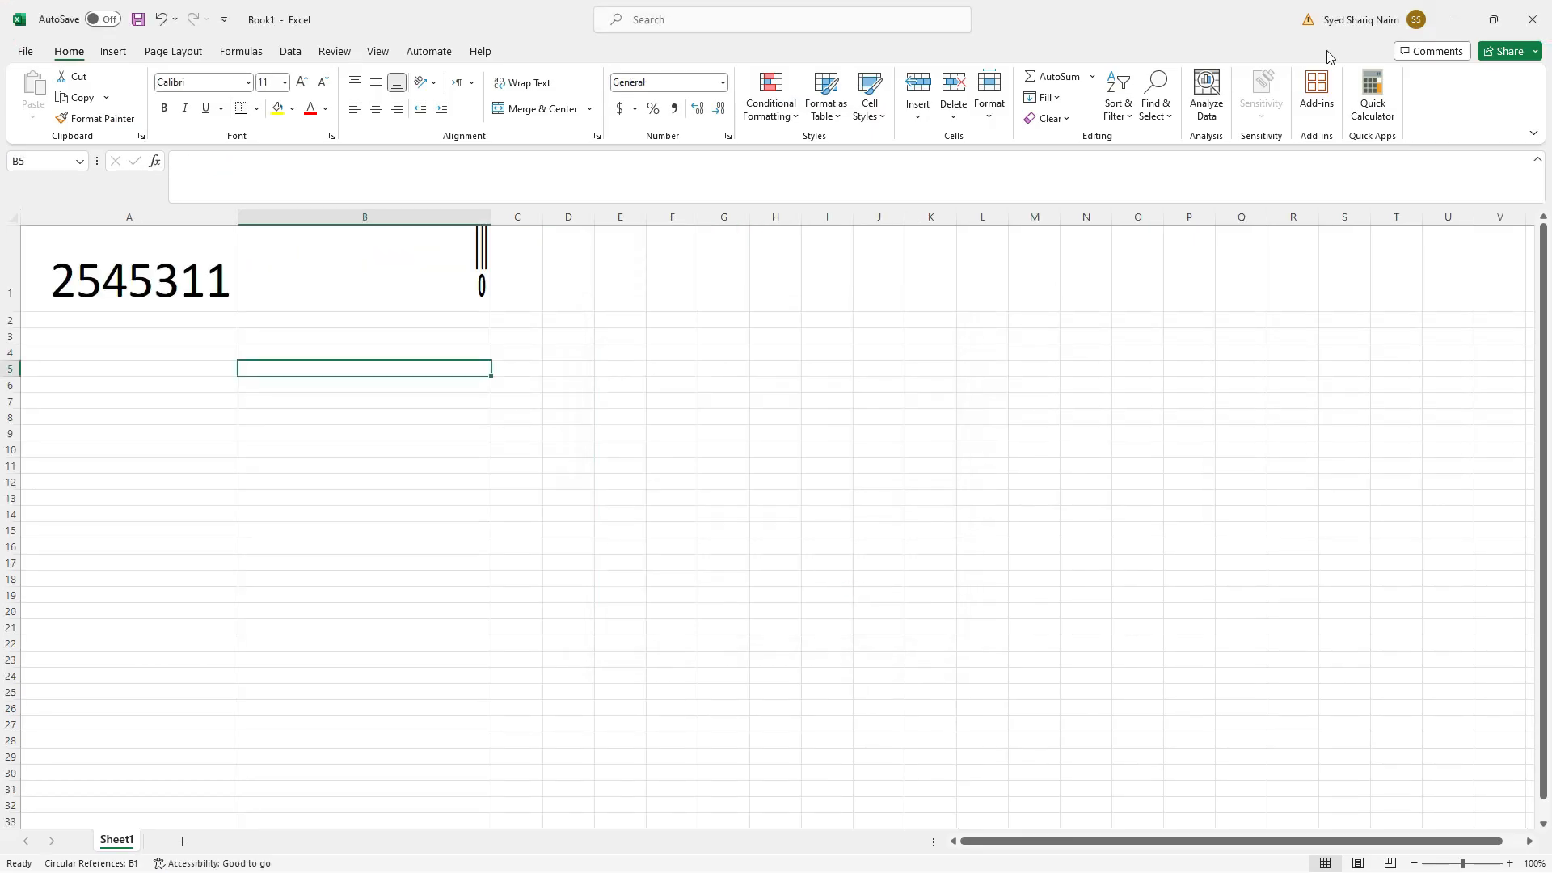
pyautogui.click(850, 601)
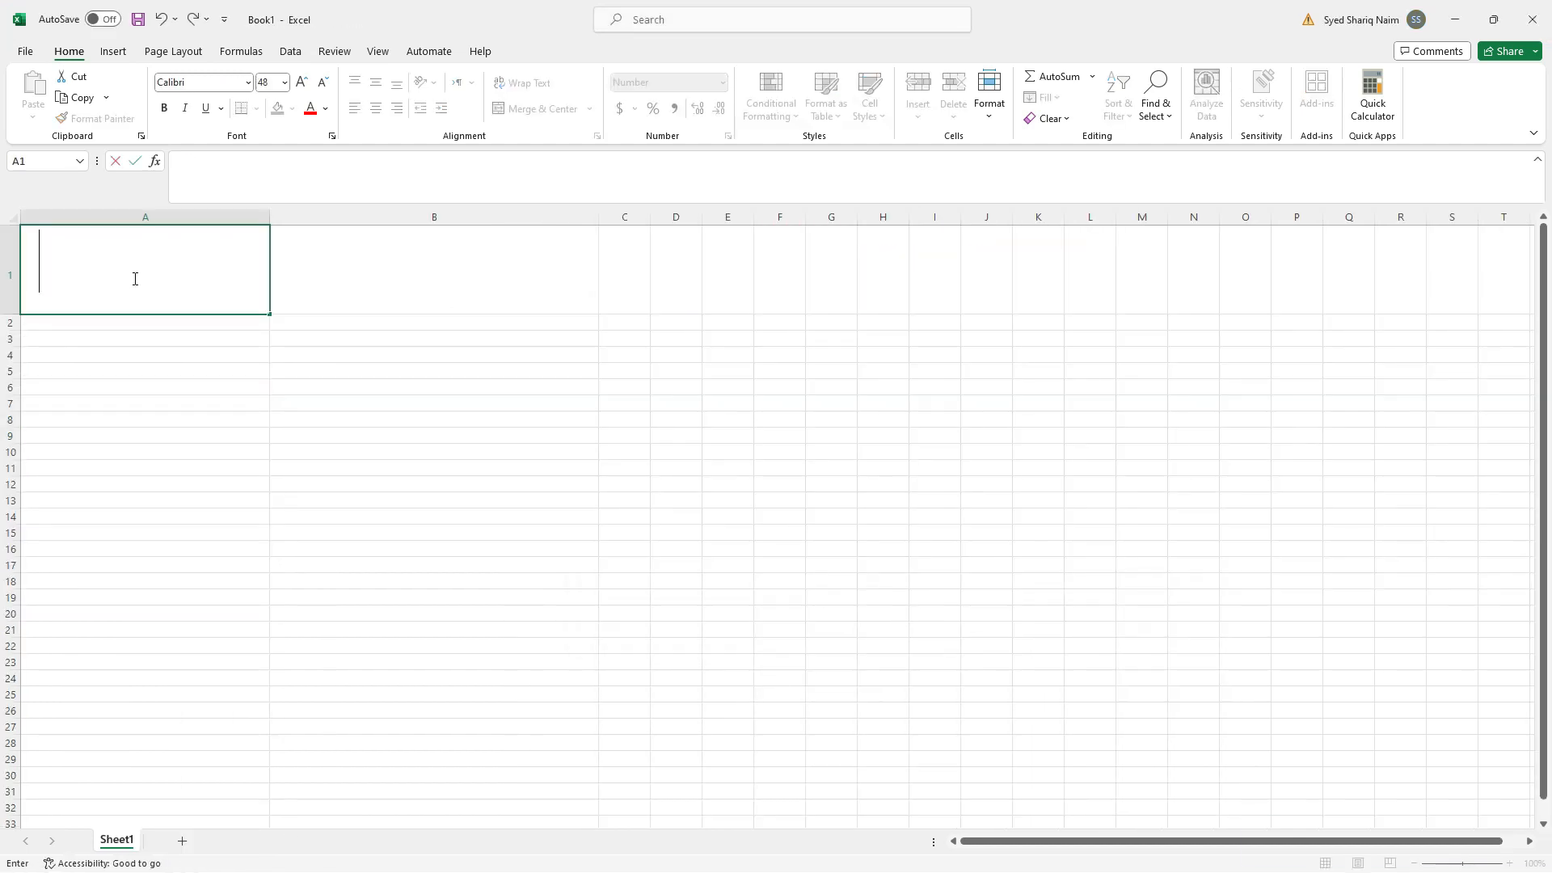
pyautogui.write('0512.1451.')
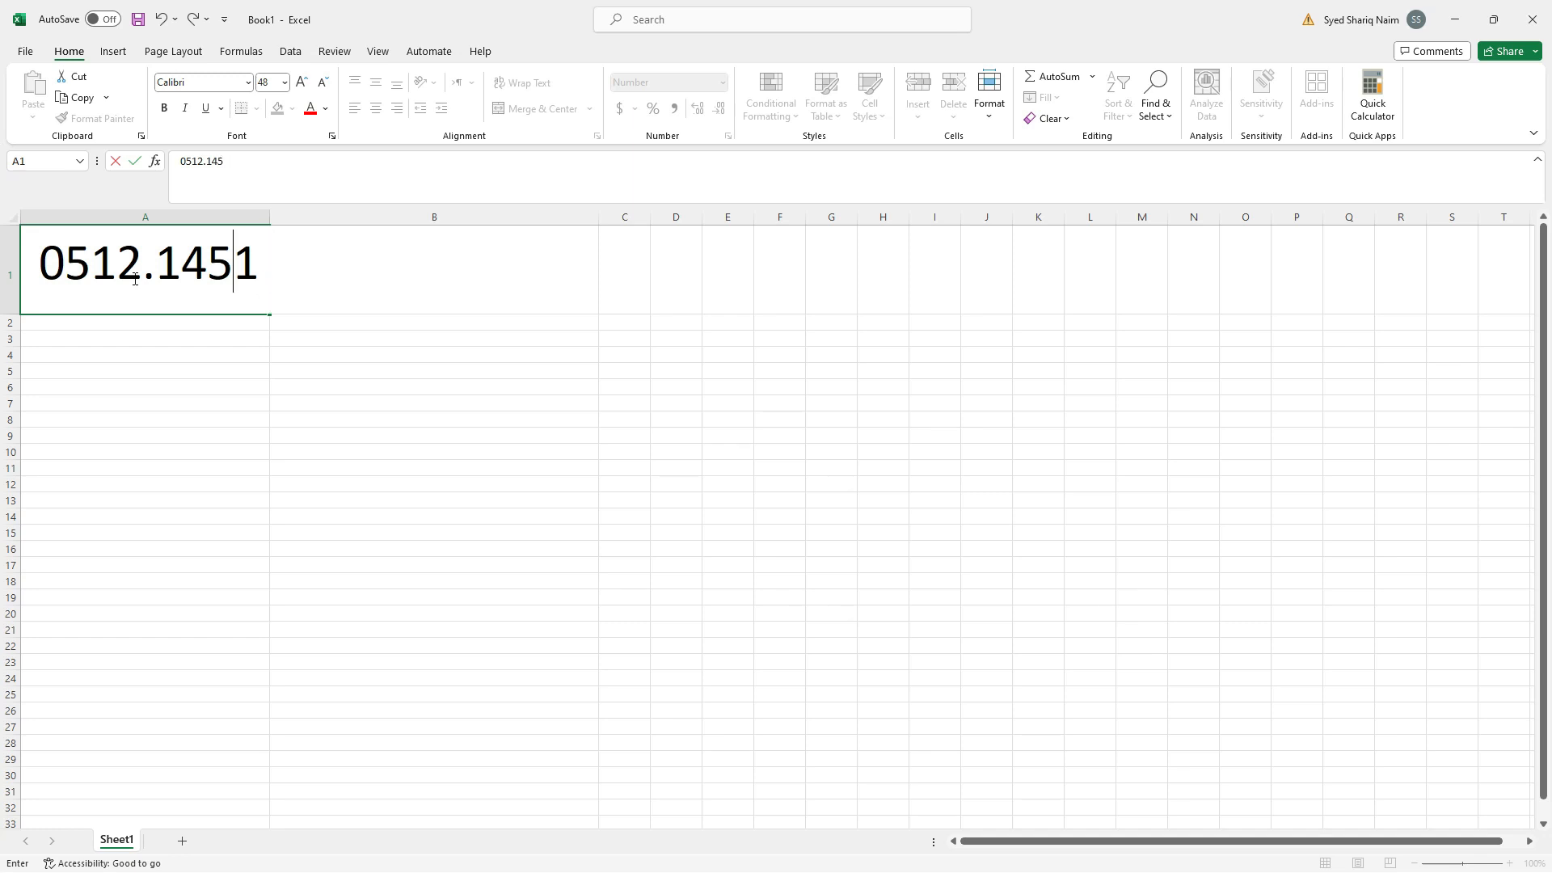
pyautogui.press('BackSpace')
pyautogui.press('BackSpace')
pyautogui.press('BackSpace')
pyautogui.press('BackSpace')
pyautogui.press('BackSpace')
pyautogui.press('BackSpace')
pyautogui.press('BackSpace')
pyautogui.press('BackSpace')
pyautogui.press('BackSpace')
# Enter the number 254155632 in cell A1 and select cell B1
pyautogui.write('2541556322')
pyautogui.press('BackSpace')
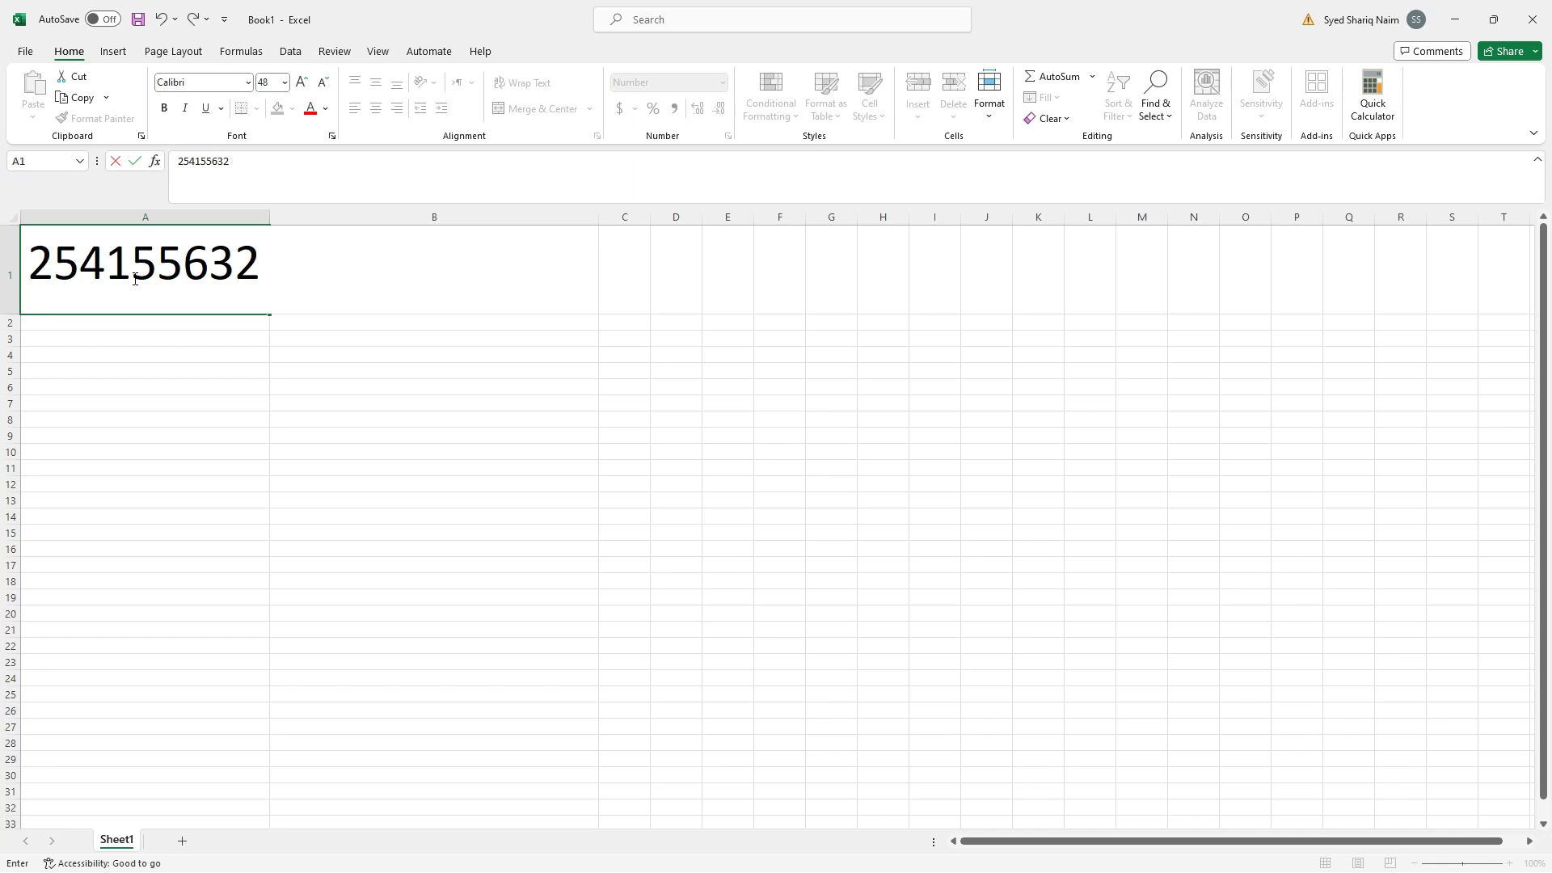
pyautogui.press('Return')
pyautogui.click(294, 280)
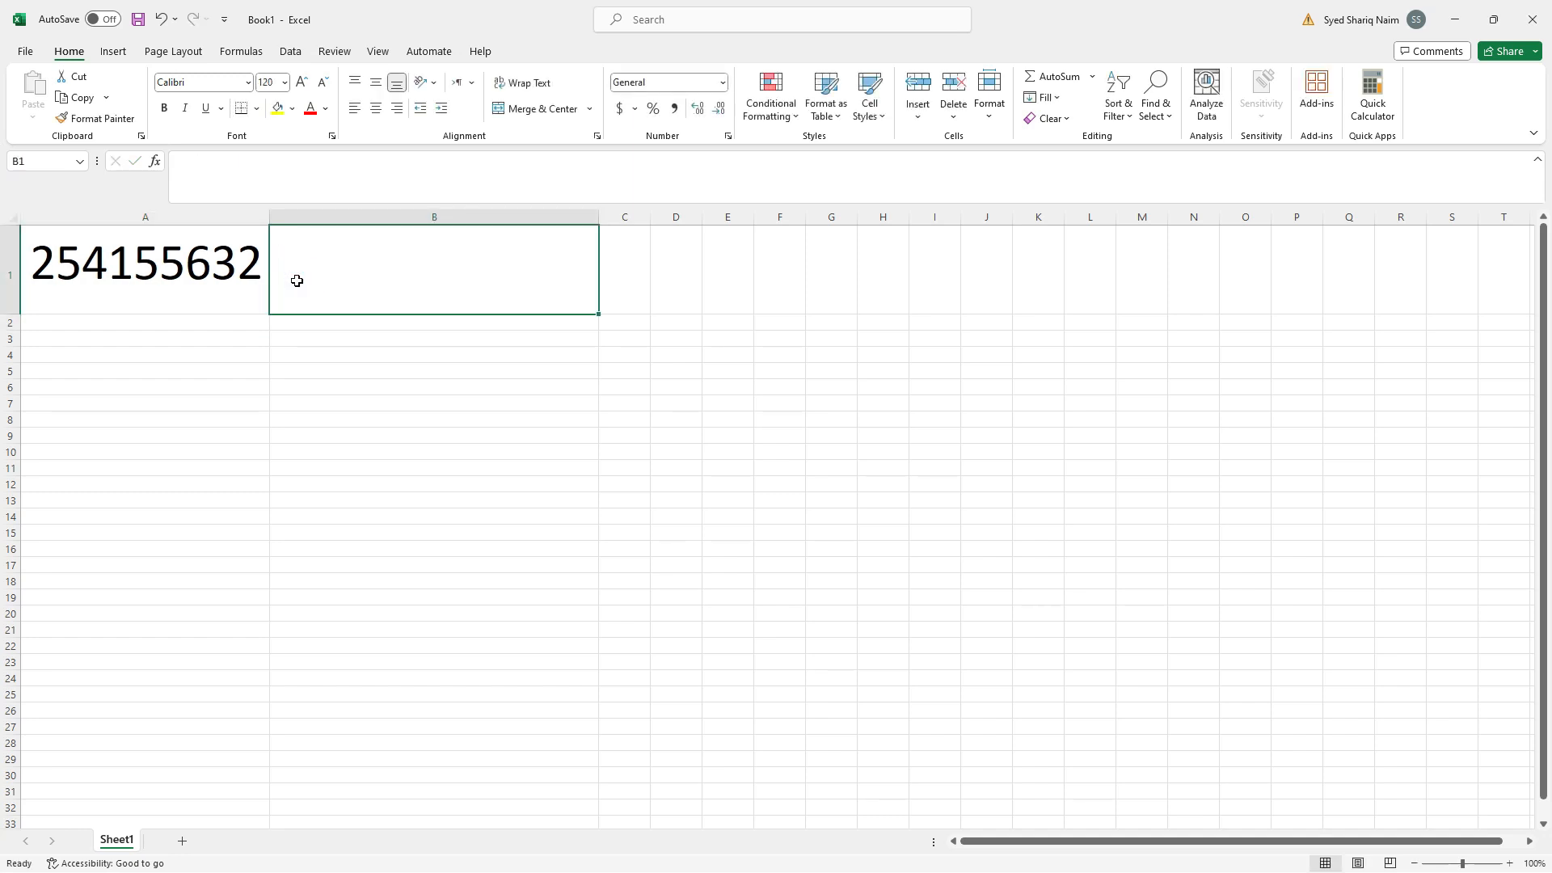
# Set the text size for the entry in cell B1 to 72
pyautogui.write('=')
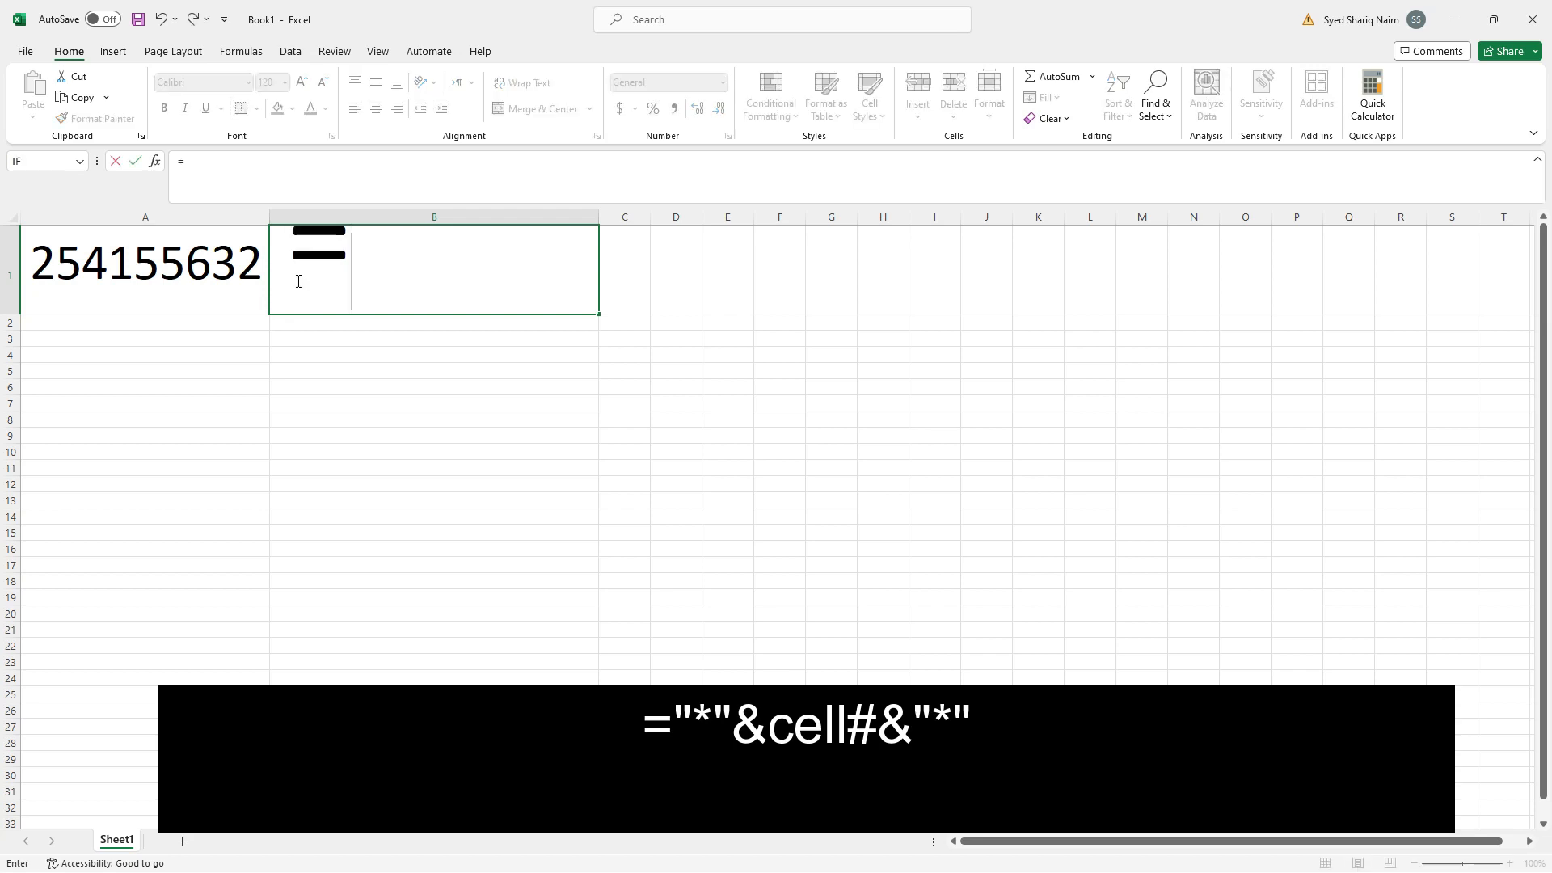
pyautogui.press('Escape')
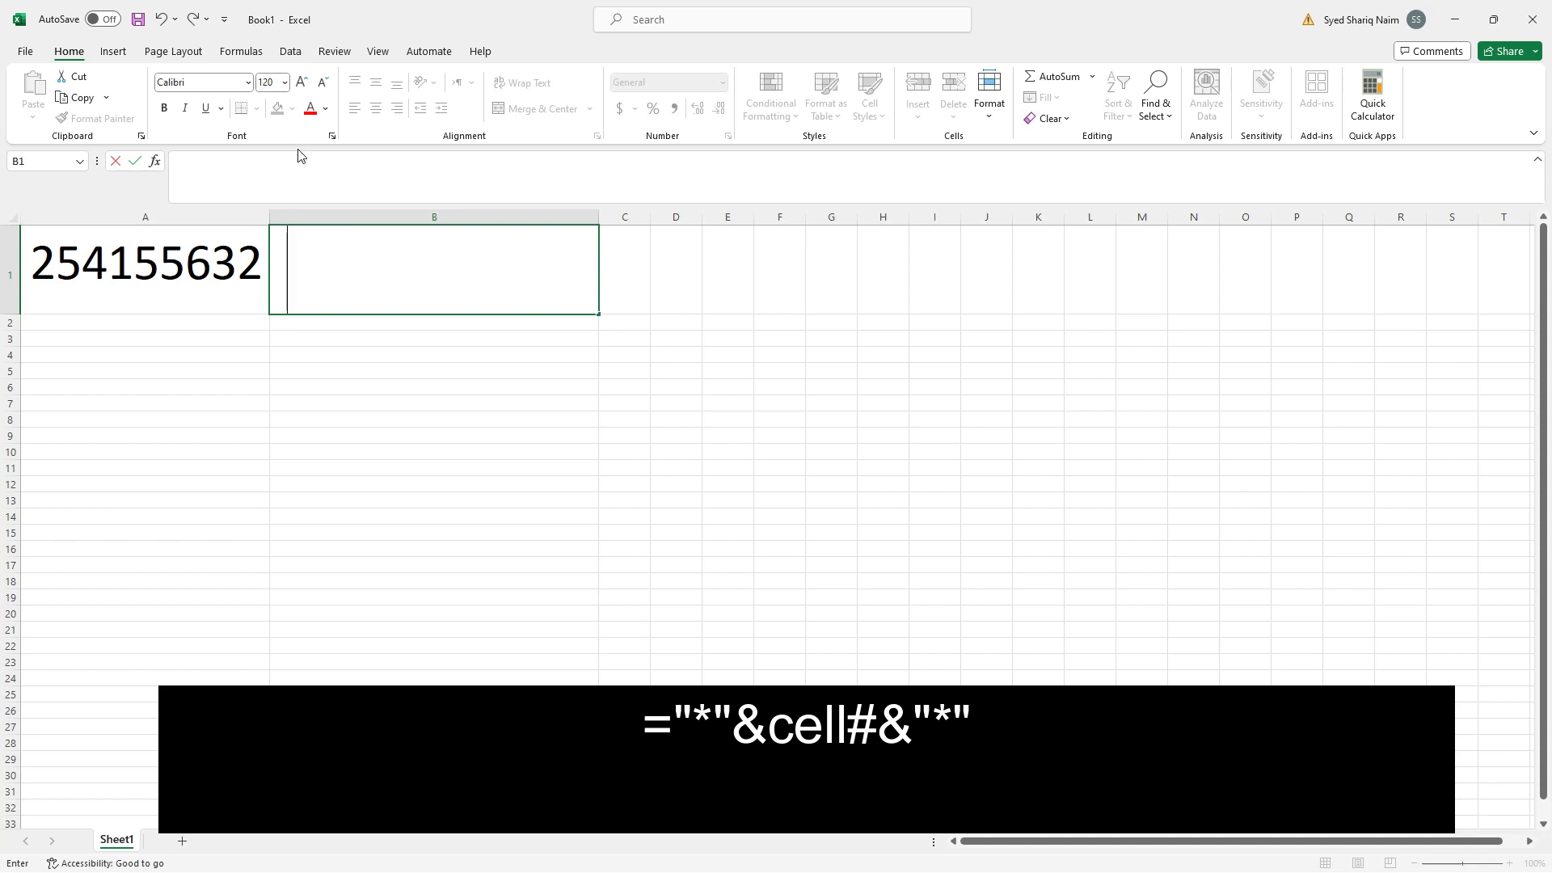
pyautogui.click(285, 81)
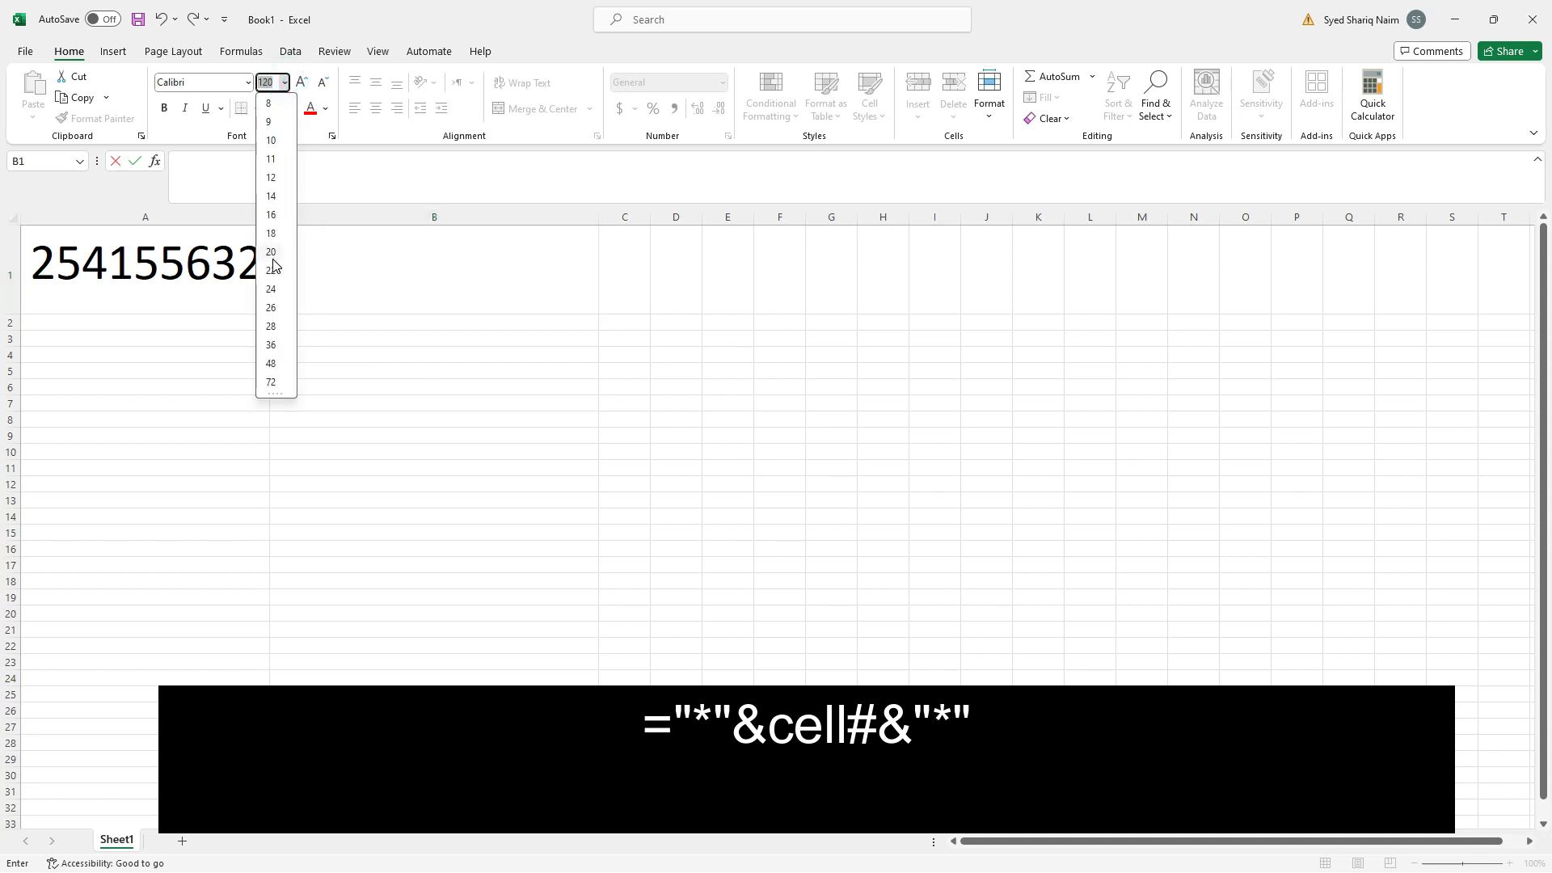
pyautogui.click(271, 382)
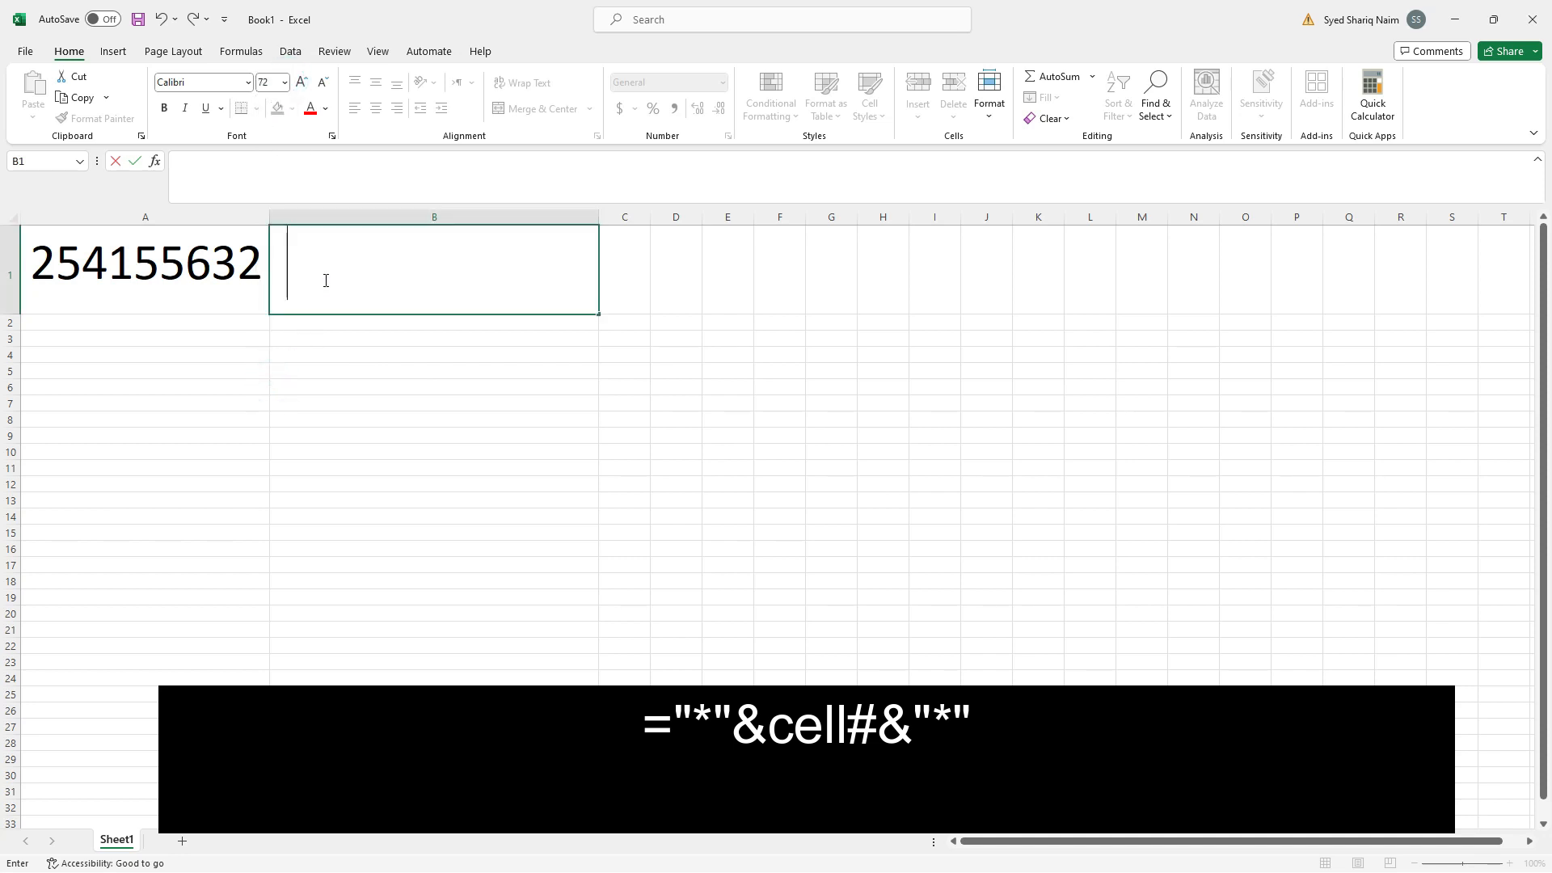
# Enter the formula ="*"&A1&"*" in cell B1 to wrap the number from A1 in asterisks
pyautogui.write('=')
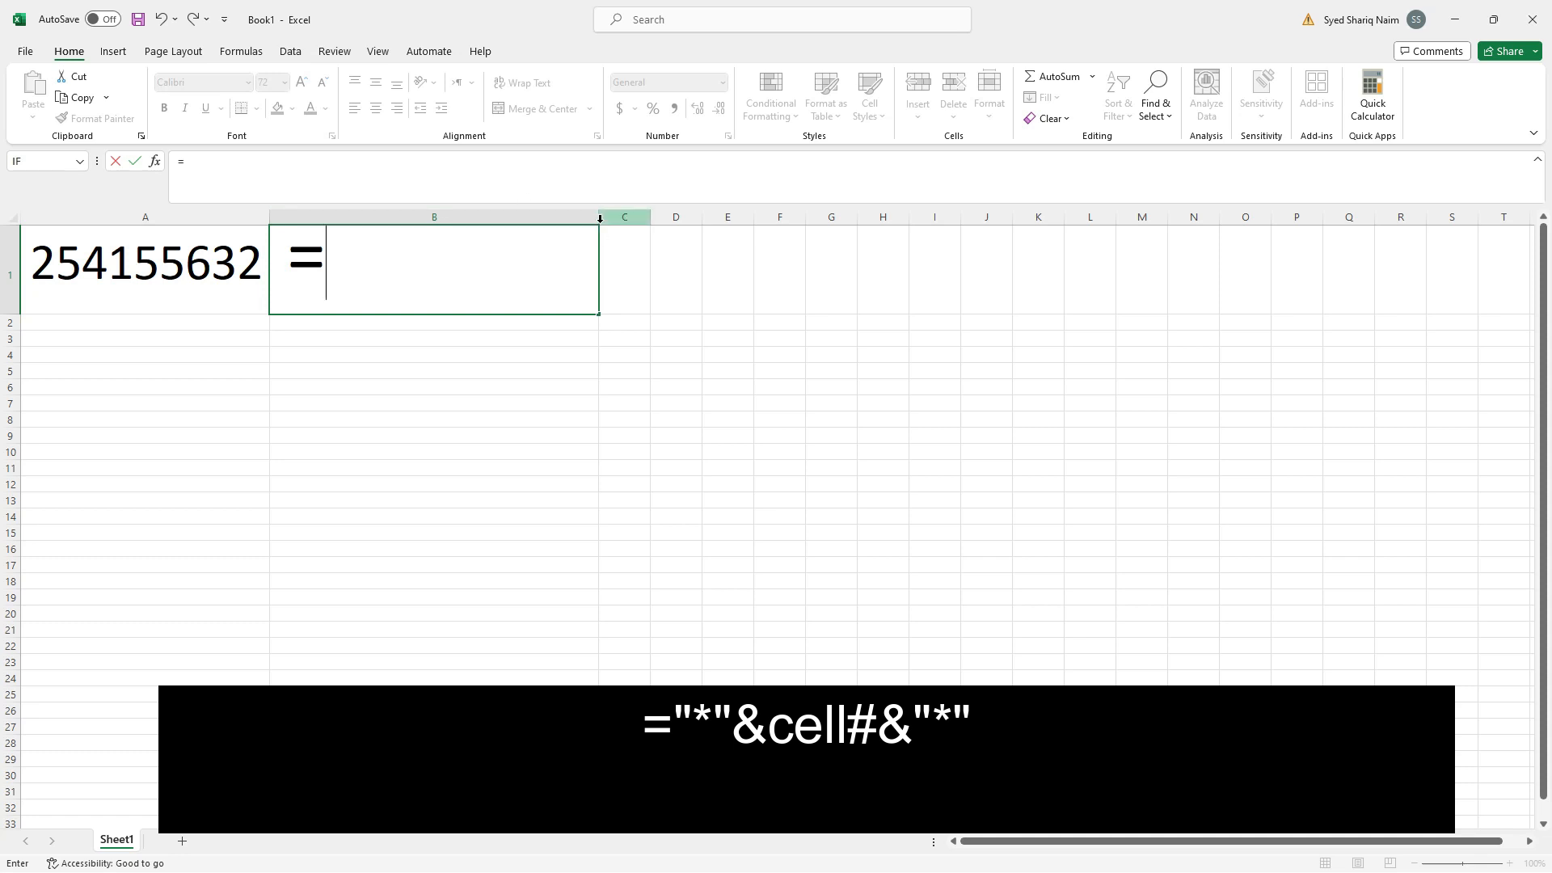
pyautogui.write('"')
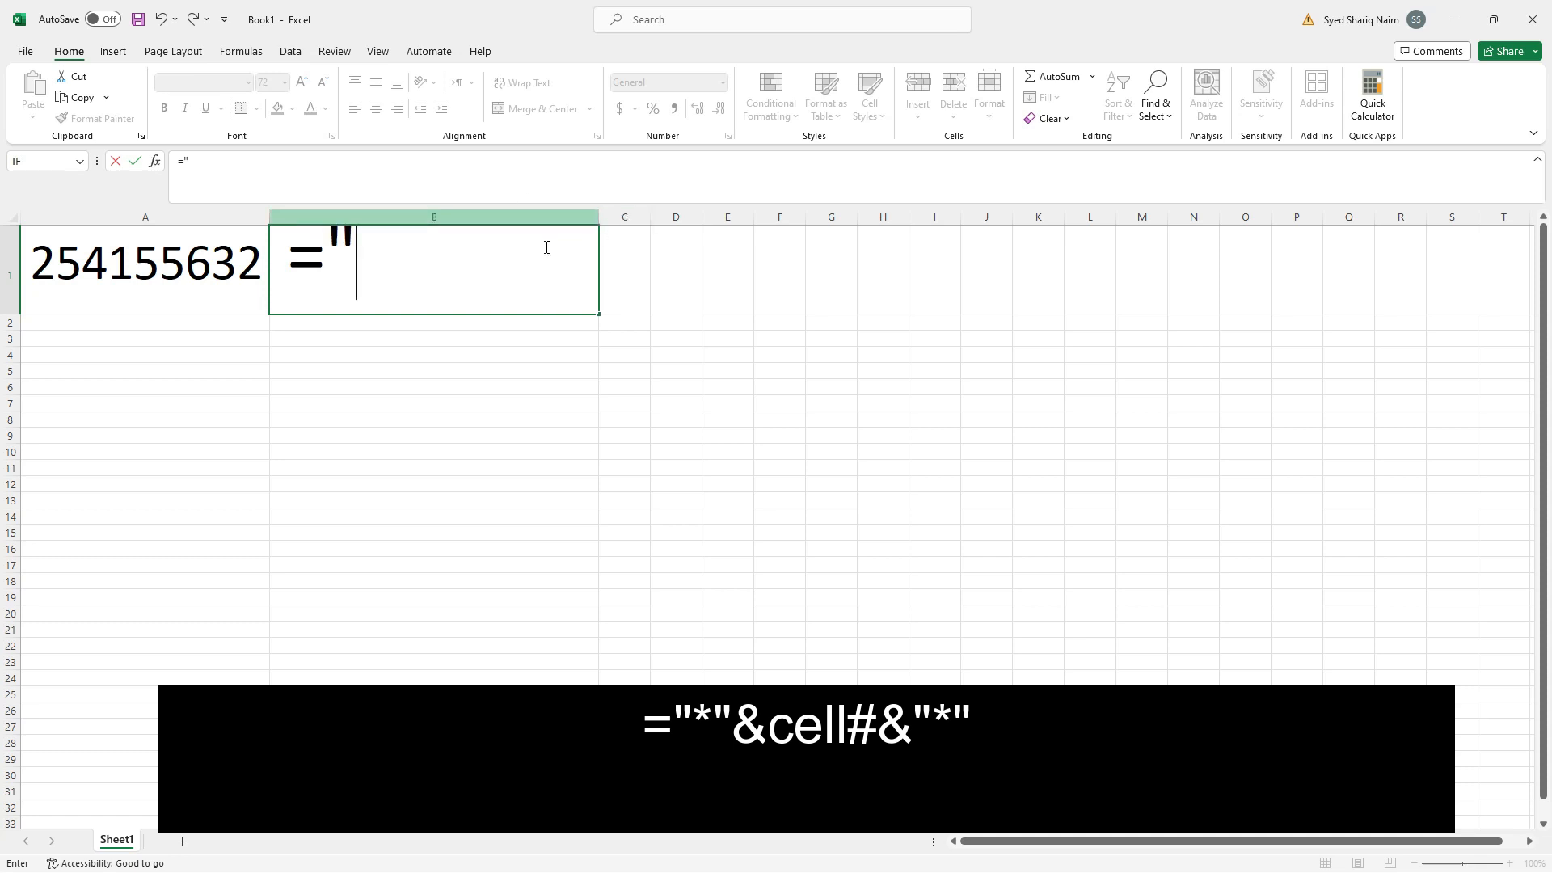
pyautogui.write('*"&')
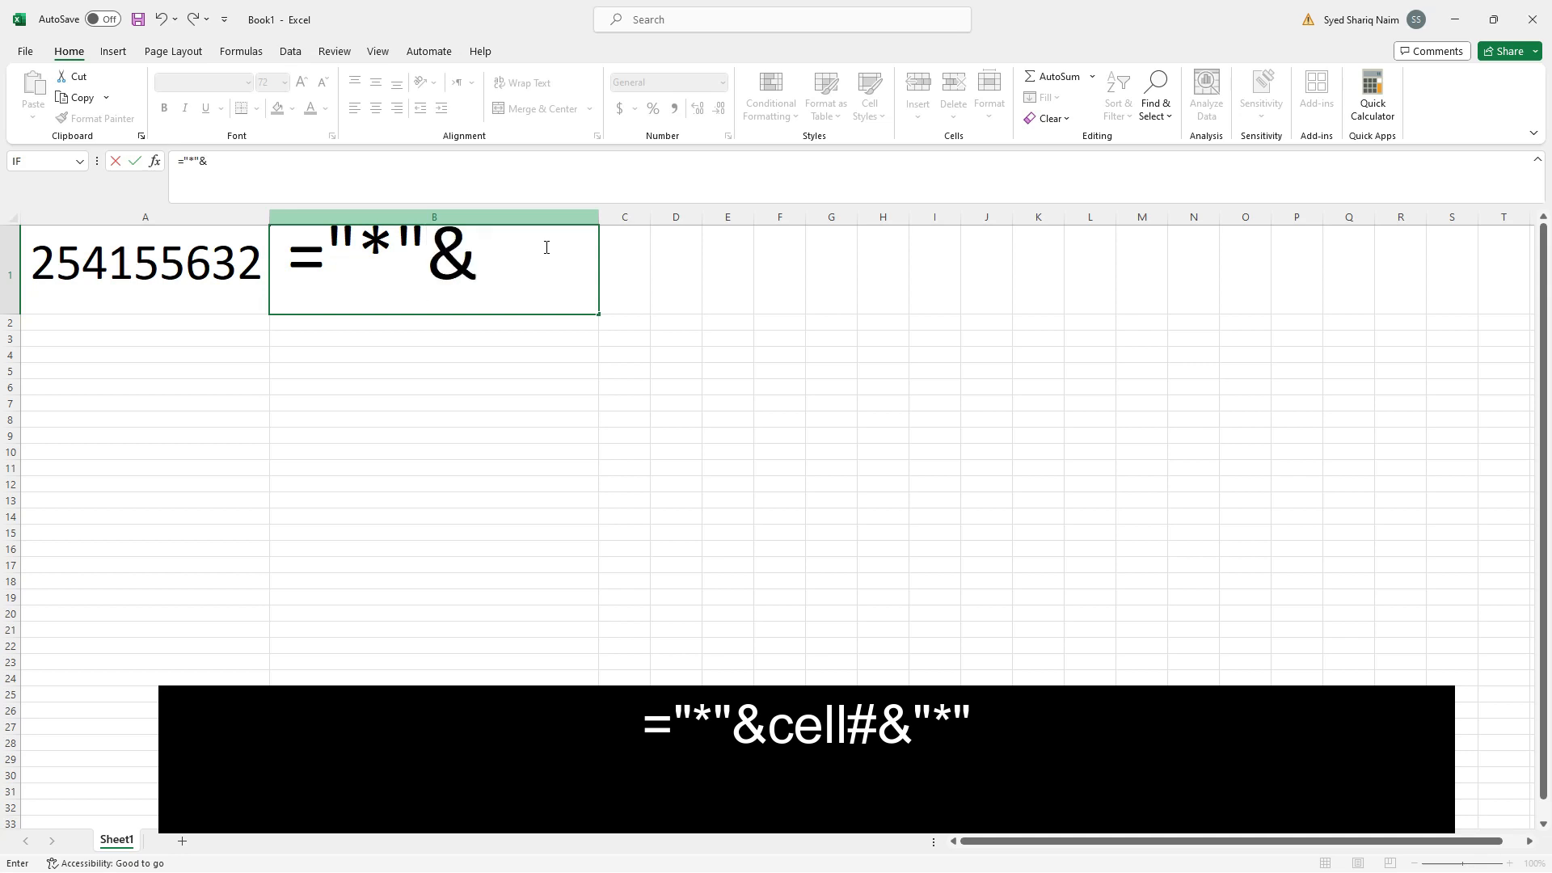
pyautogui.press('Left')
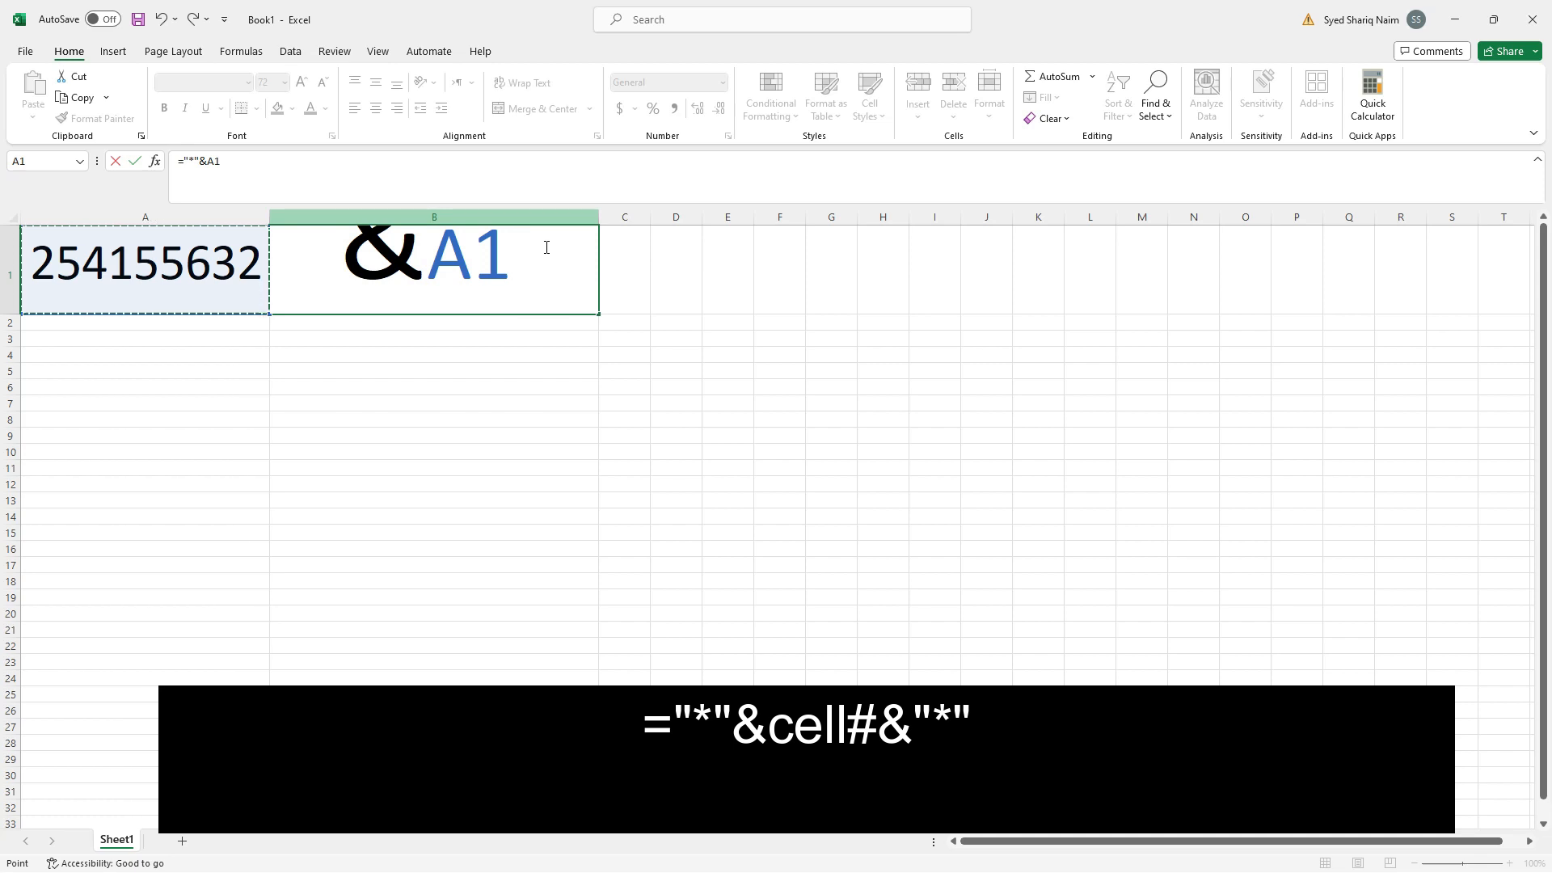
pyautogui.write('&"')
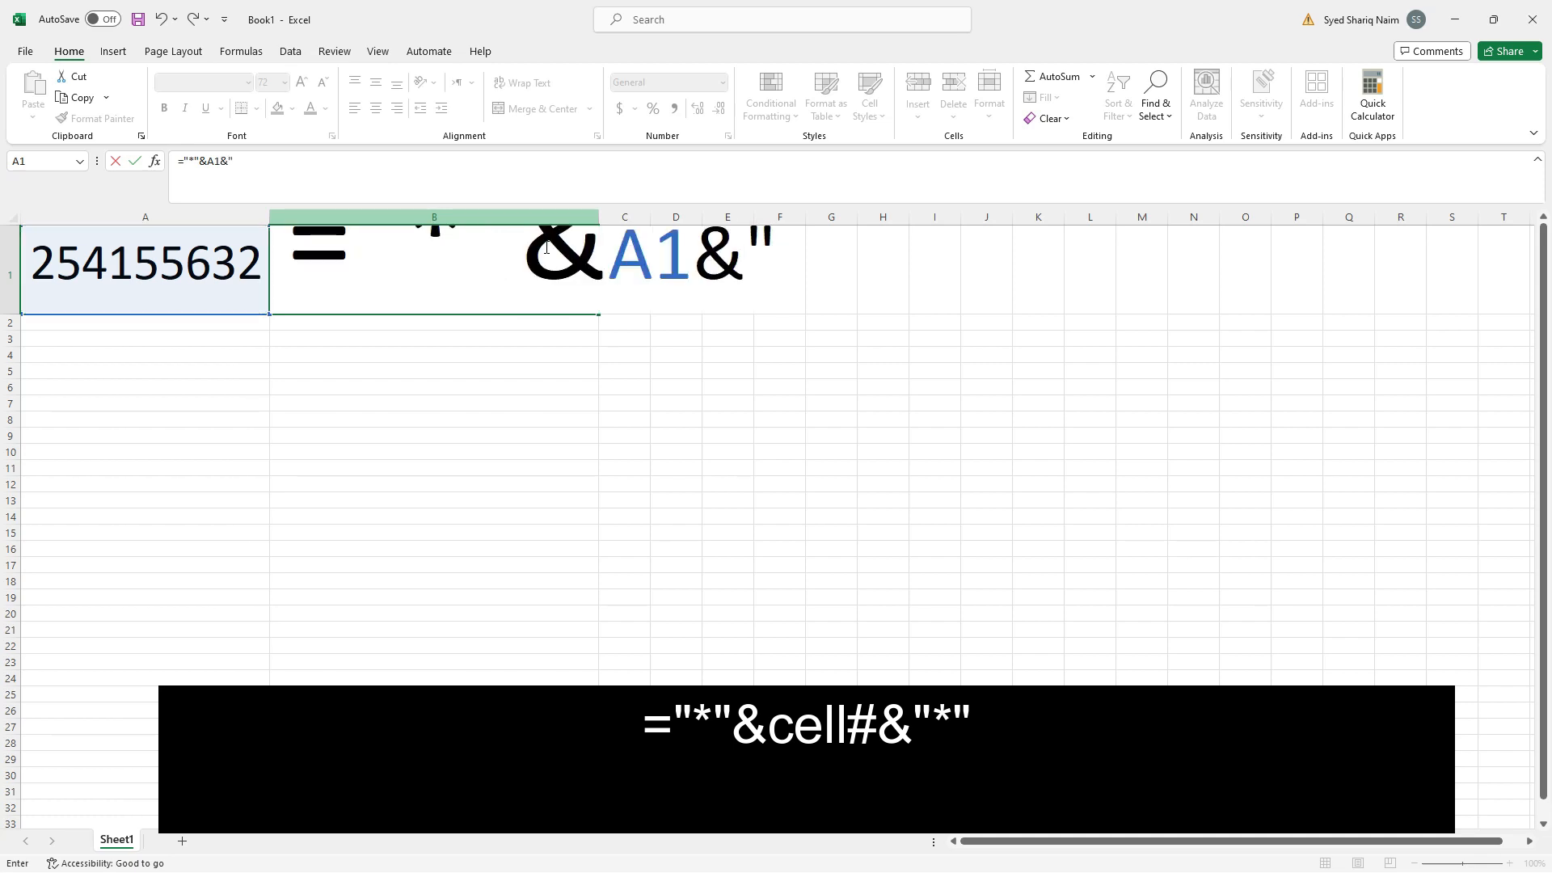
pyautogui.write('*"')
pyautogui.press('Return')
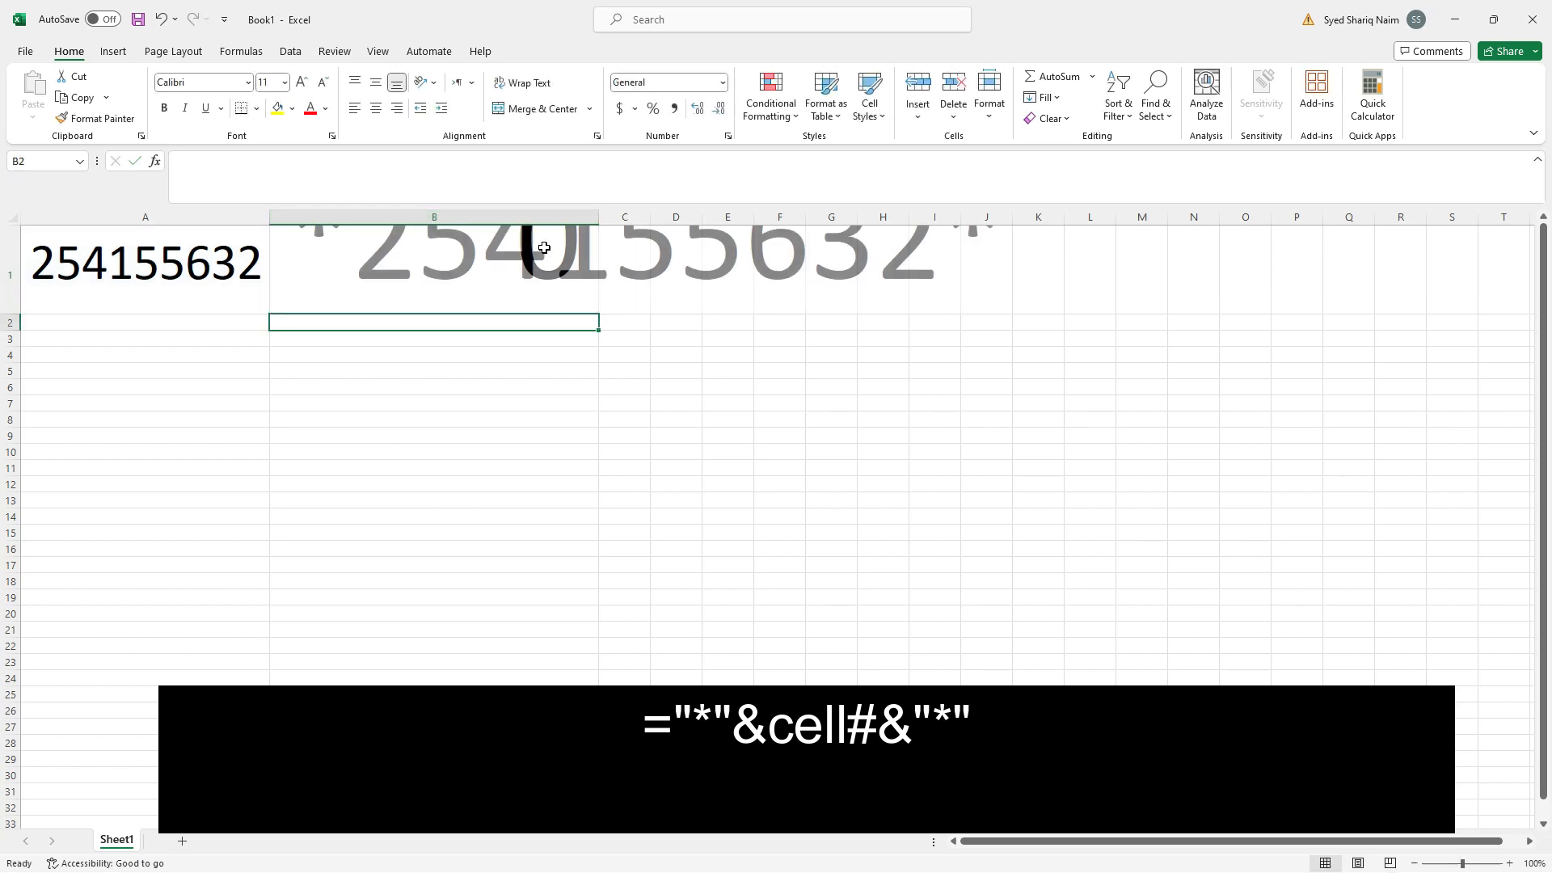
# Increase the height of row 1 and widen column B so the asterisk-wrapped number fits inside cell B1
pyautogui.moveTo(19, 313); pyautogui.dragTo(10, 393)
pyautogui.doubleClick(565, 306)
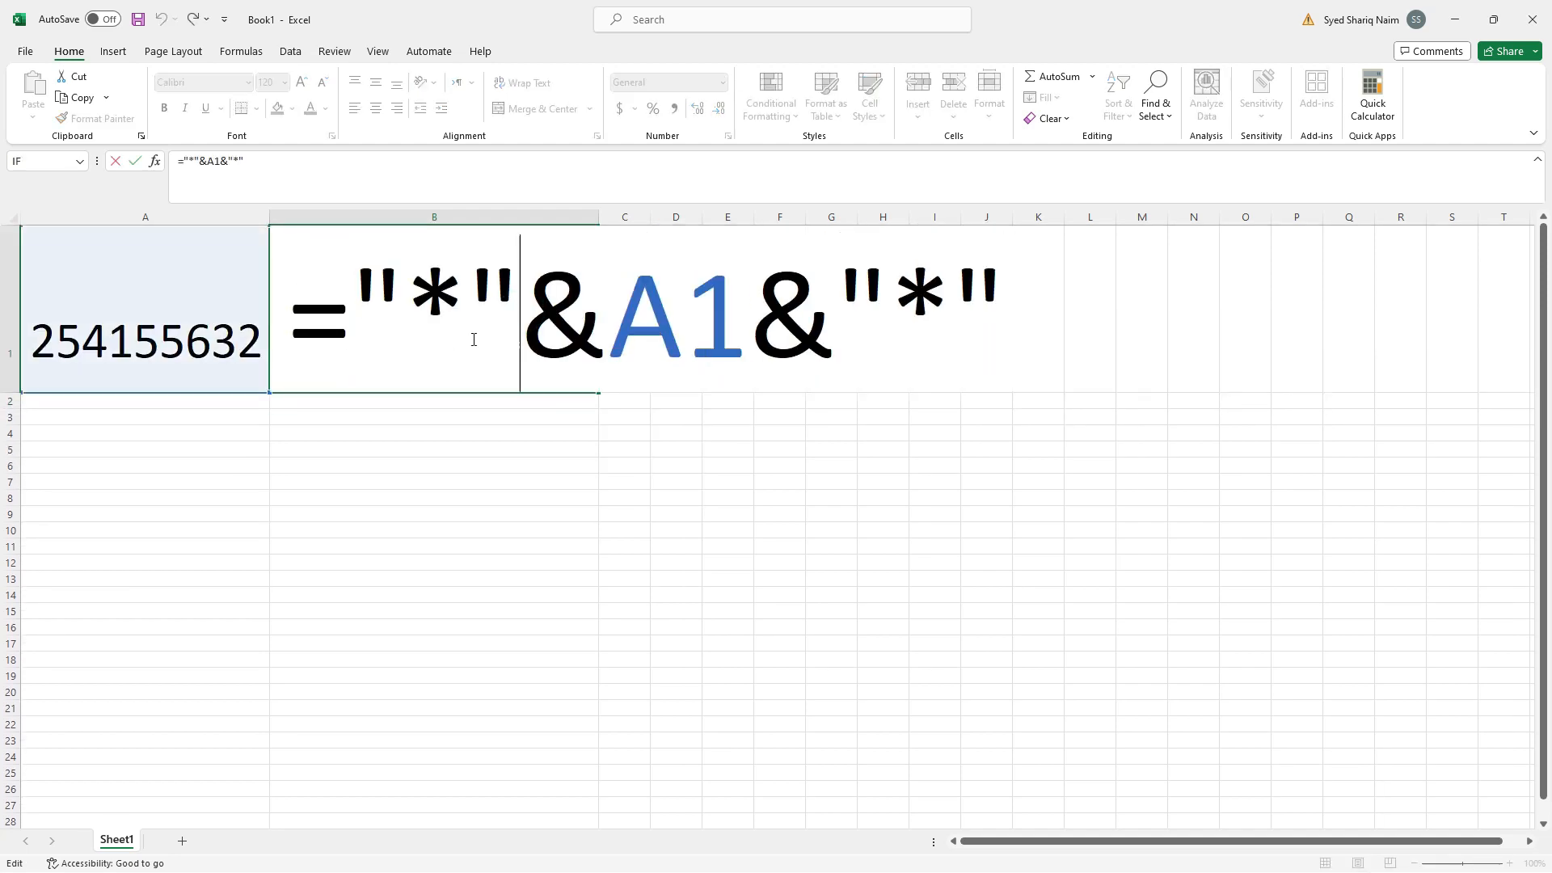
pyautogui.click(211, 404)
pyautogui.click(380, 342)
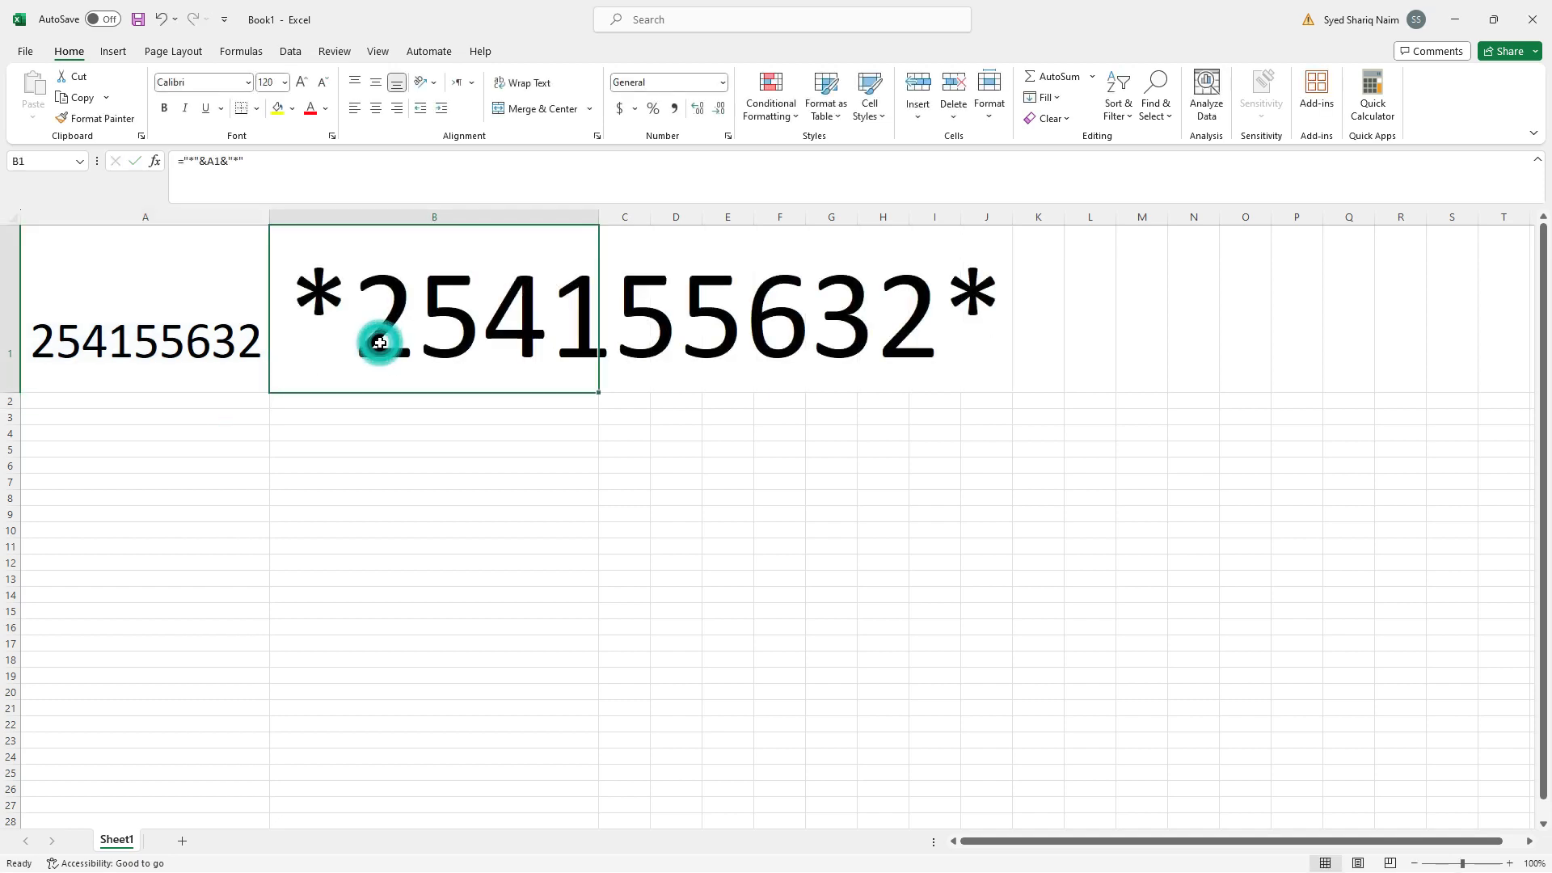
pyautogui.moveTo(603, 221); pyautogui.dragTo(1068, 218)
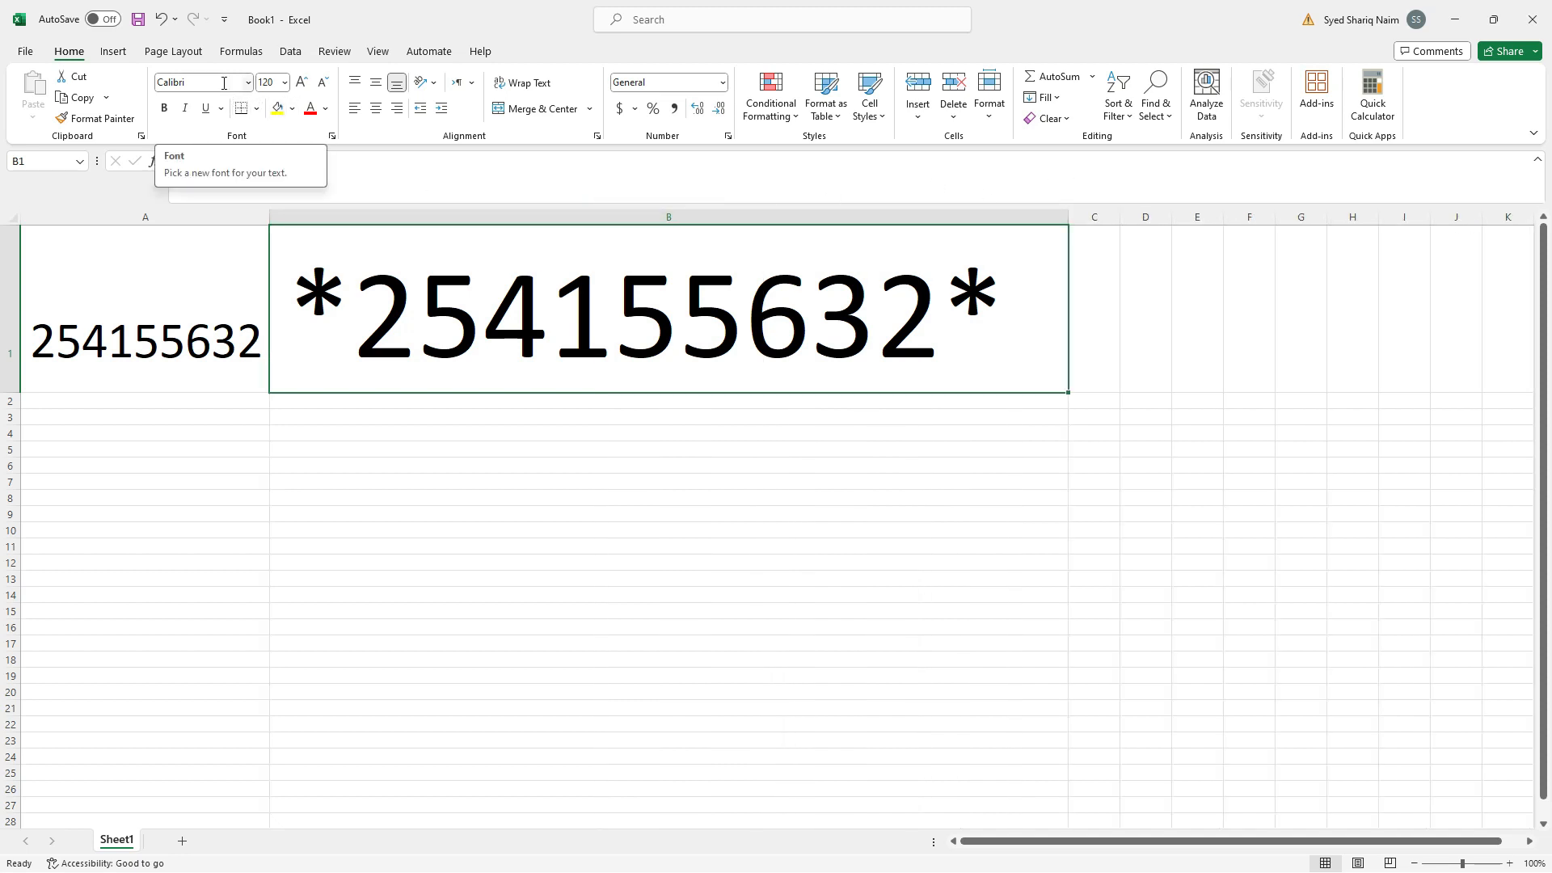
# Apply the New Barcode Font to cell B1
pyautogui.click(224, 82)
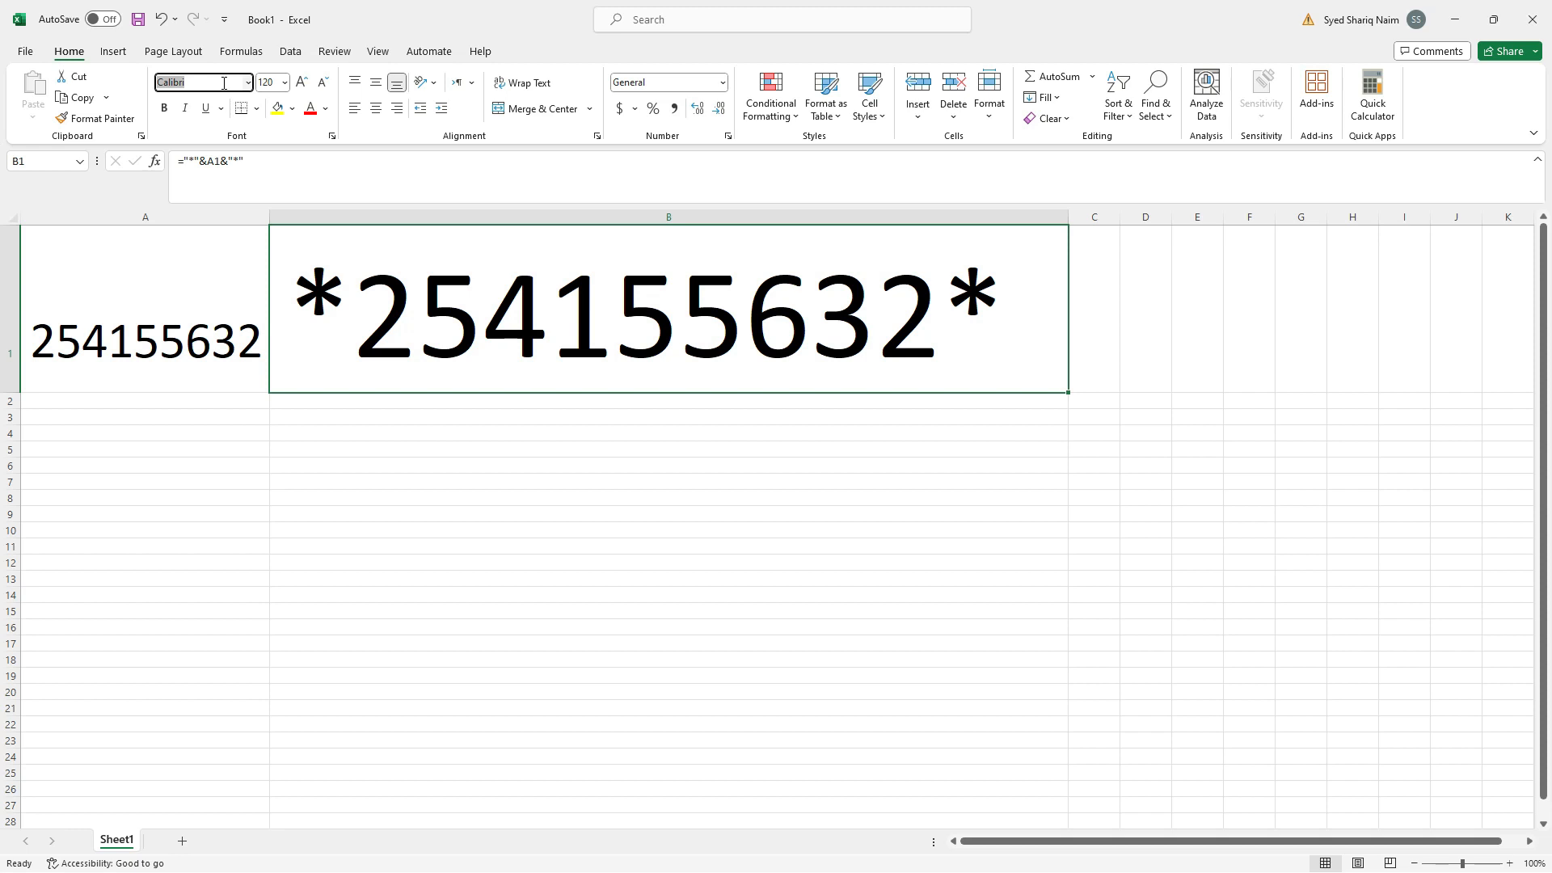
pyautogui.write('New')
pyautogui.press('Return')
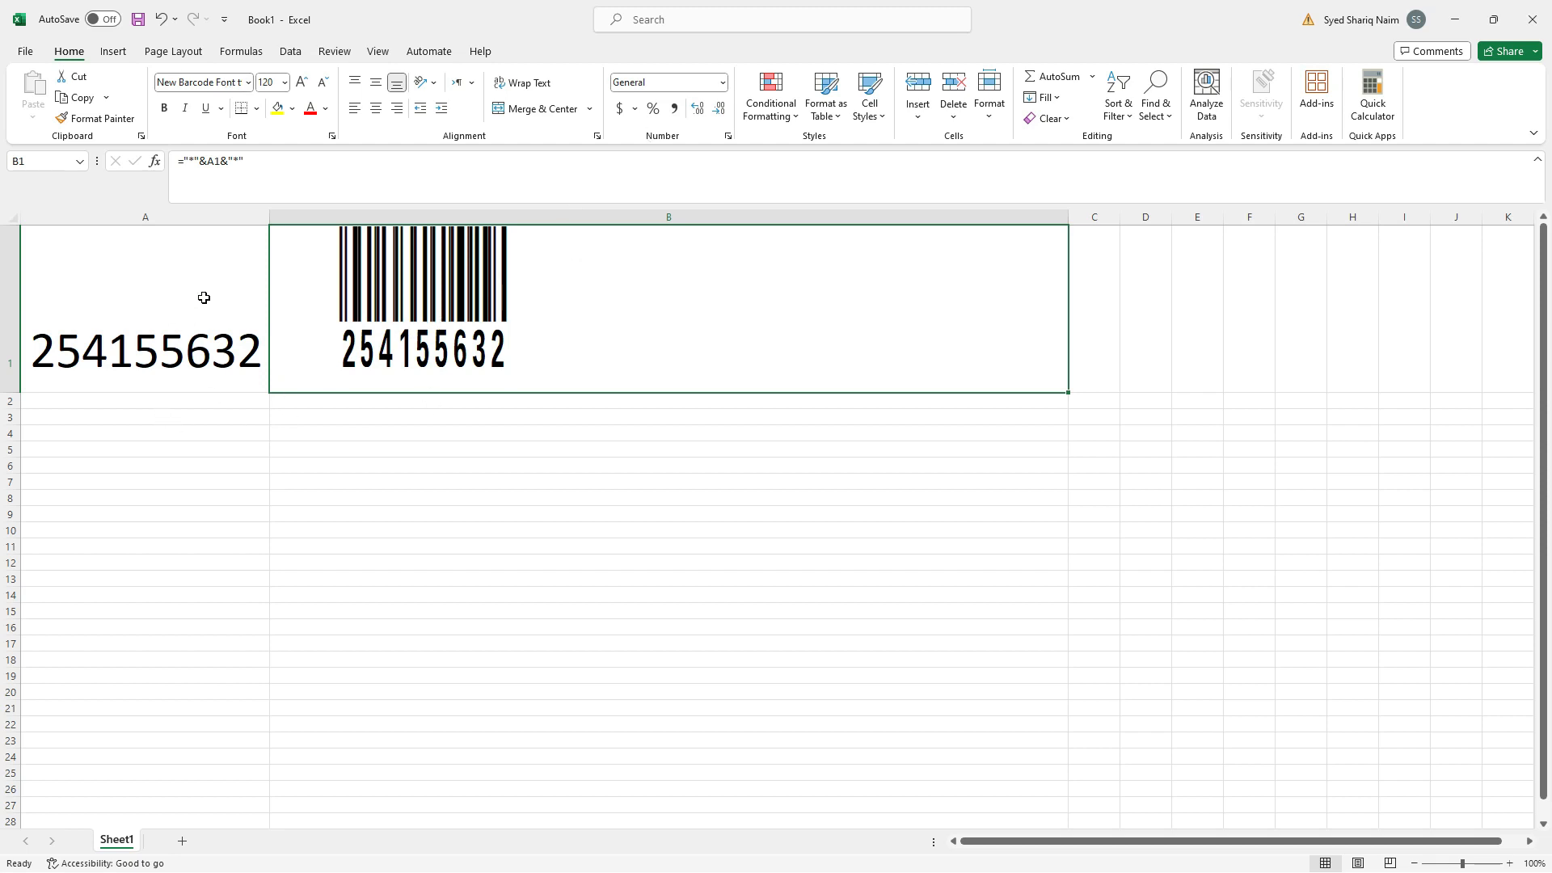
# Set cell B1's font size to 150 and make row 1 taller to fit the whole barcode
pyautogui.click(284, 81)
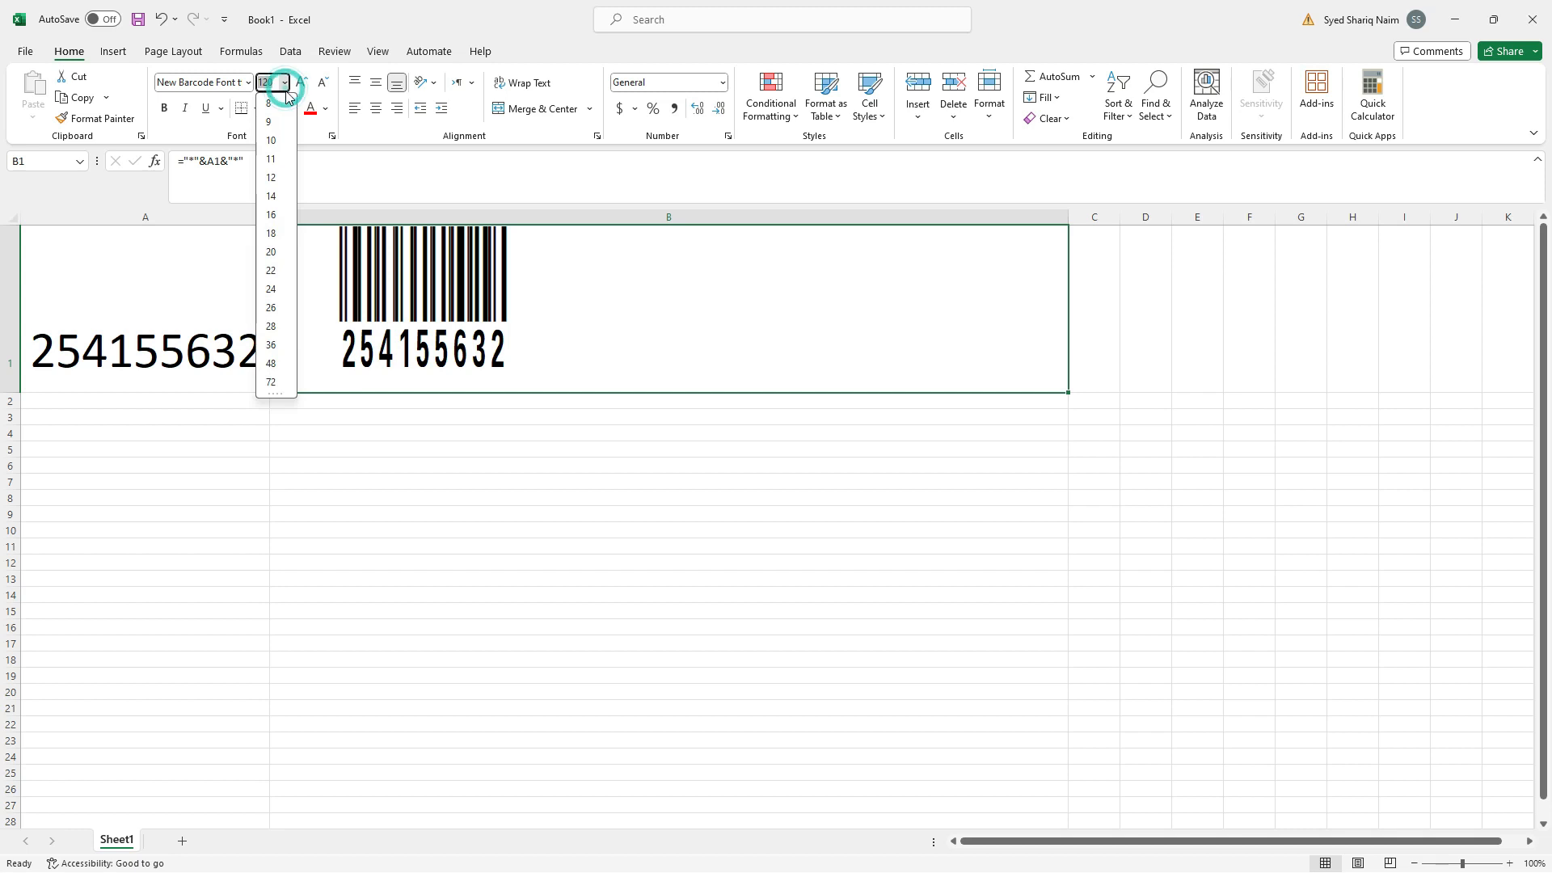
pyautogui.write('150')
pyautogui.press('Return')
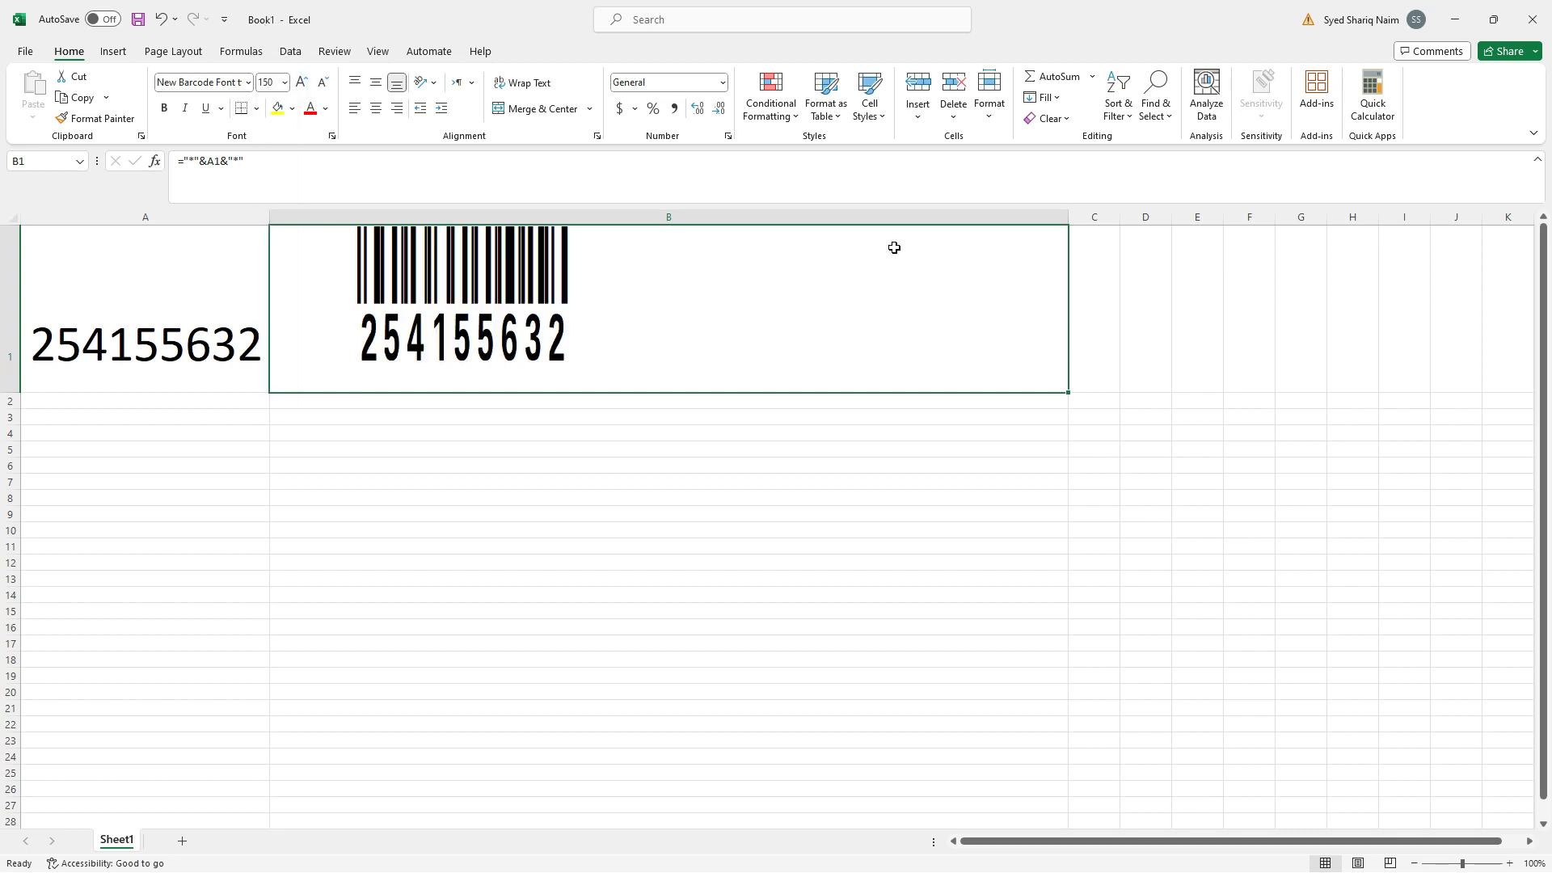
pyautogui.moveTo(11, 394); pyautogui.dragTo(12, 471)
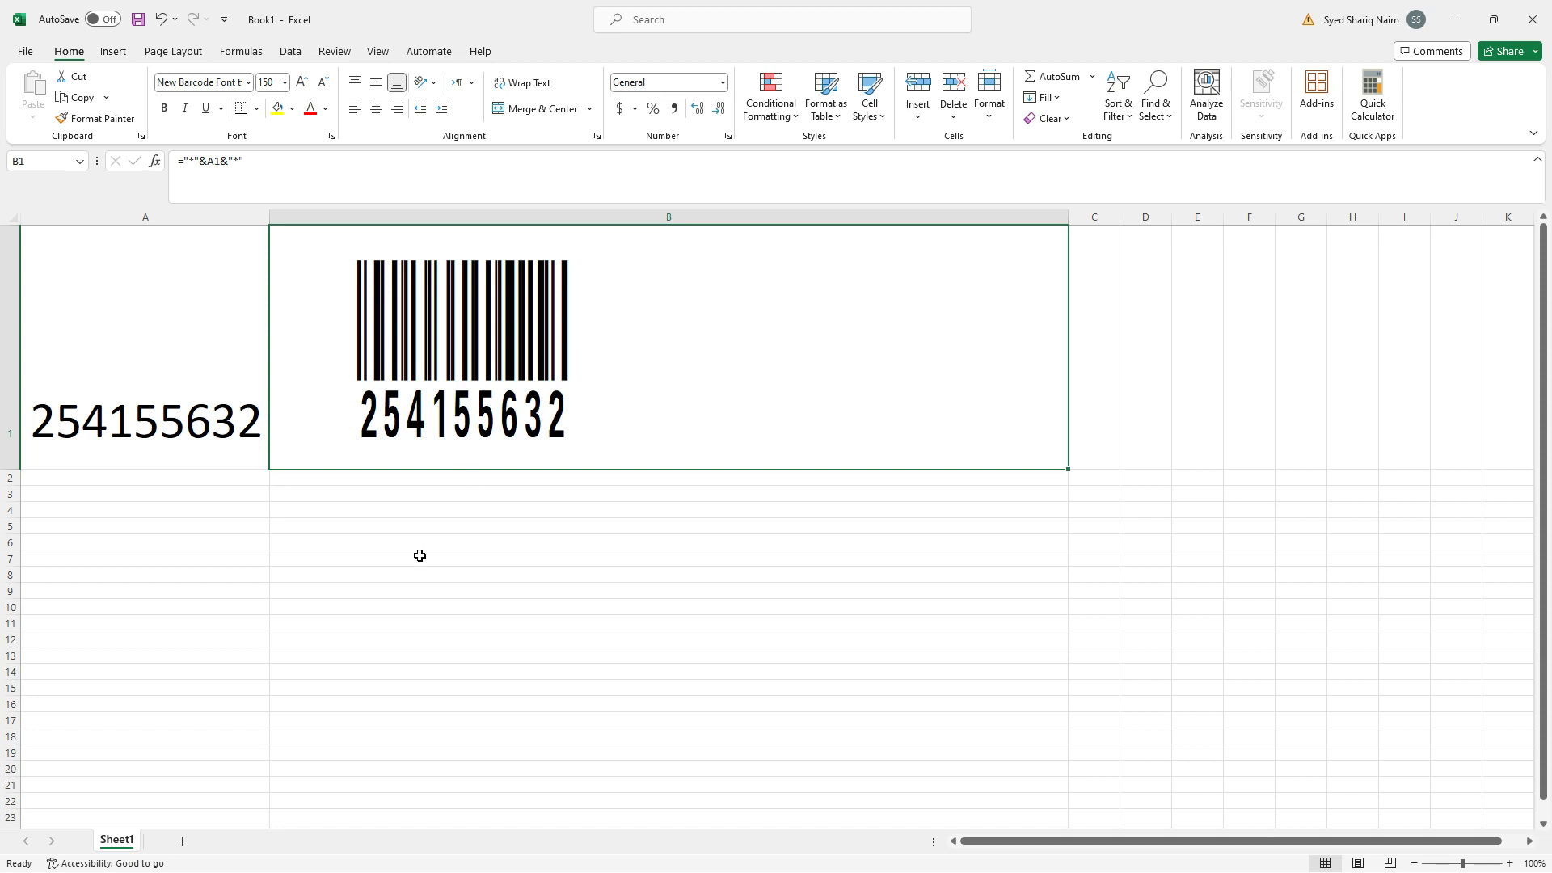
pyautogui.click(159, 362)
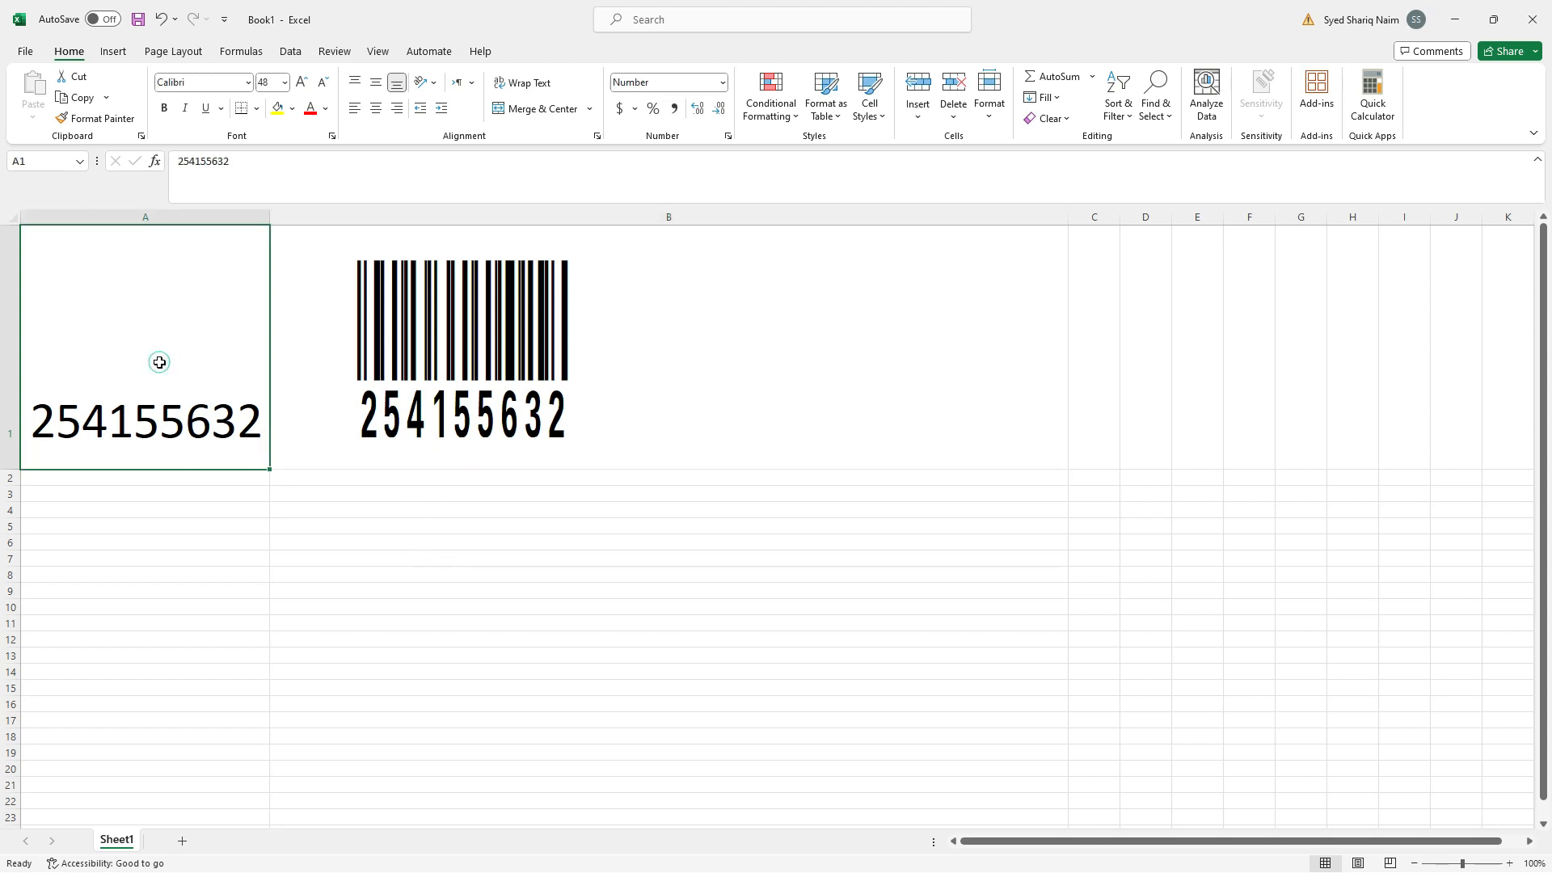
pyautogui.click(522, 357)
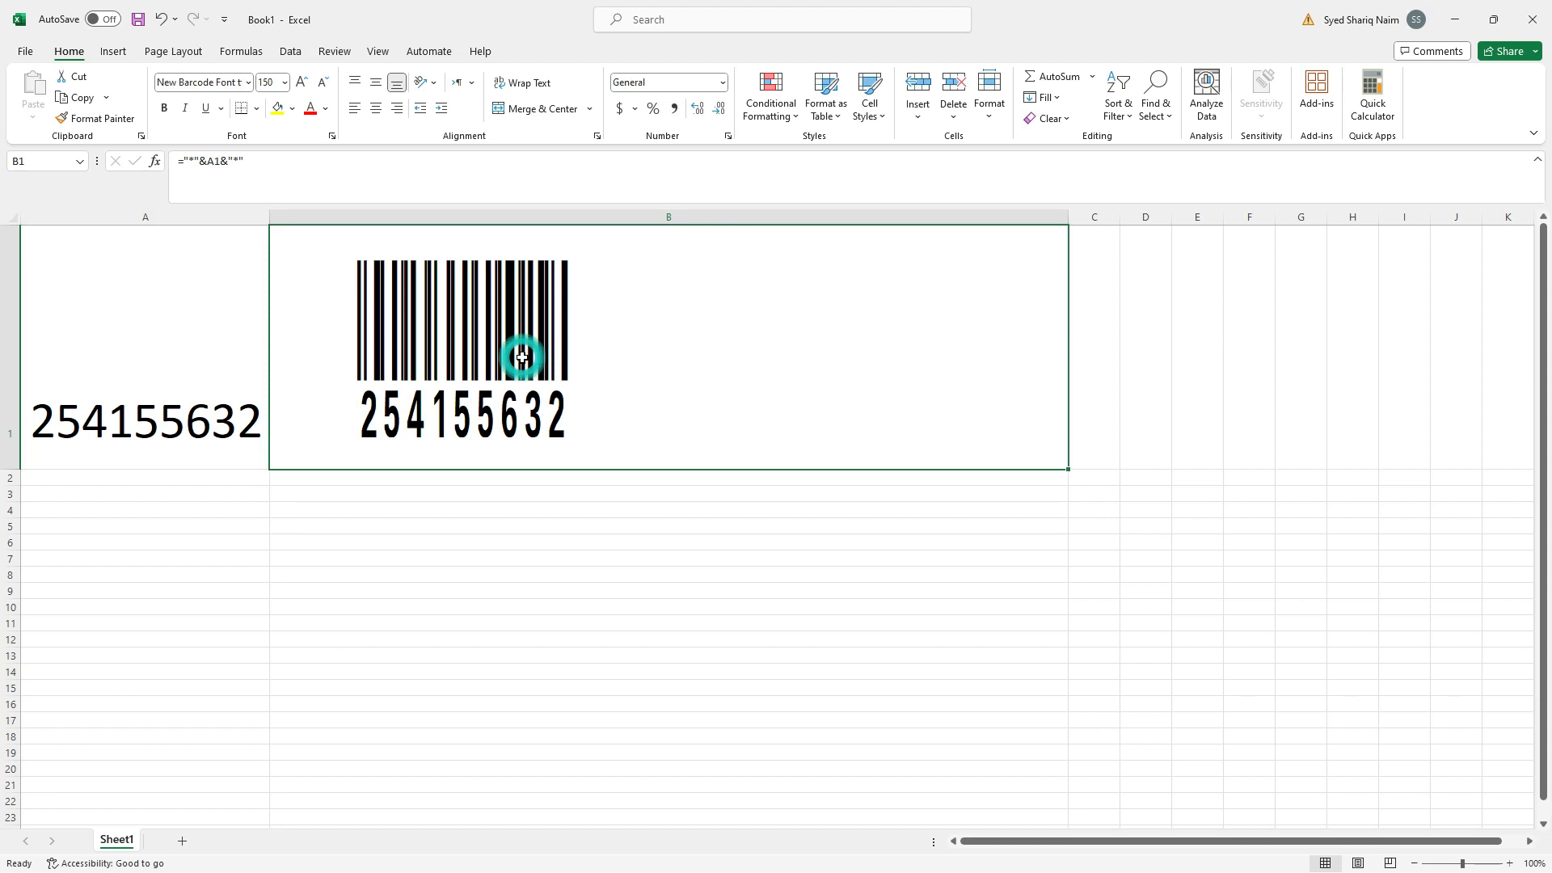